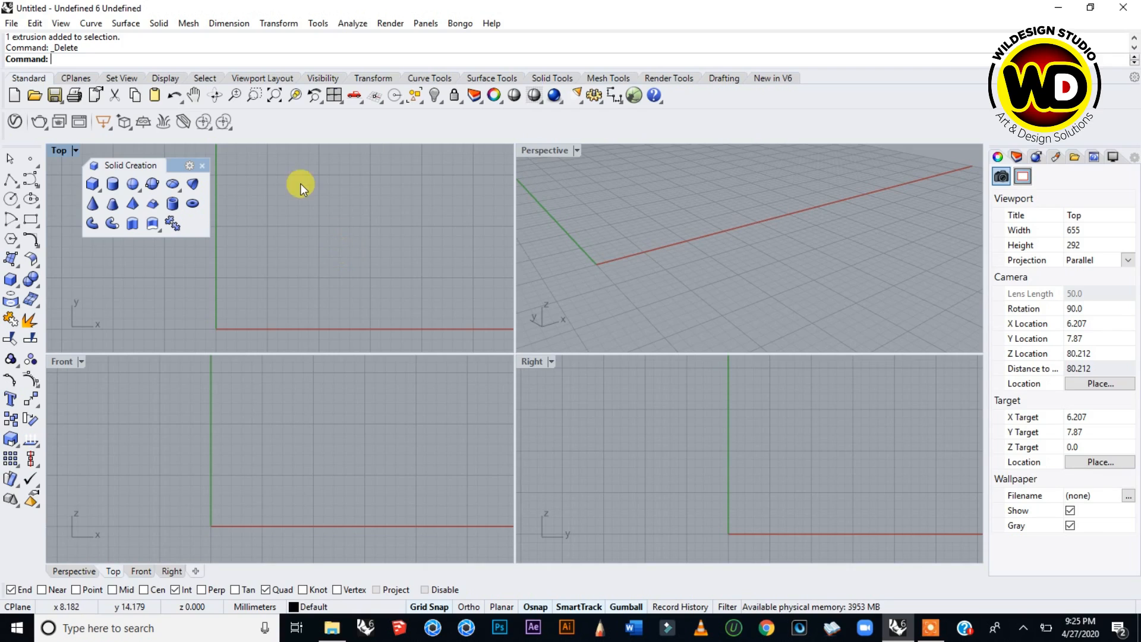
# Create a box about 10 mm high from a rectangular base drawn in the Top view above the X axis.
pyautogui.click(92, 184)
pyautogui.click(257, 195)
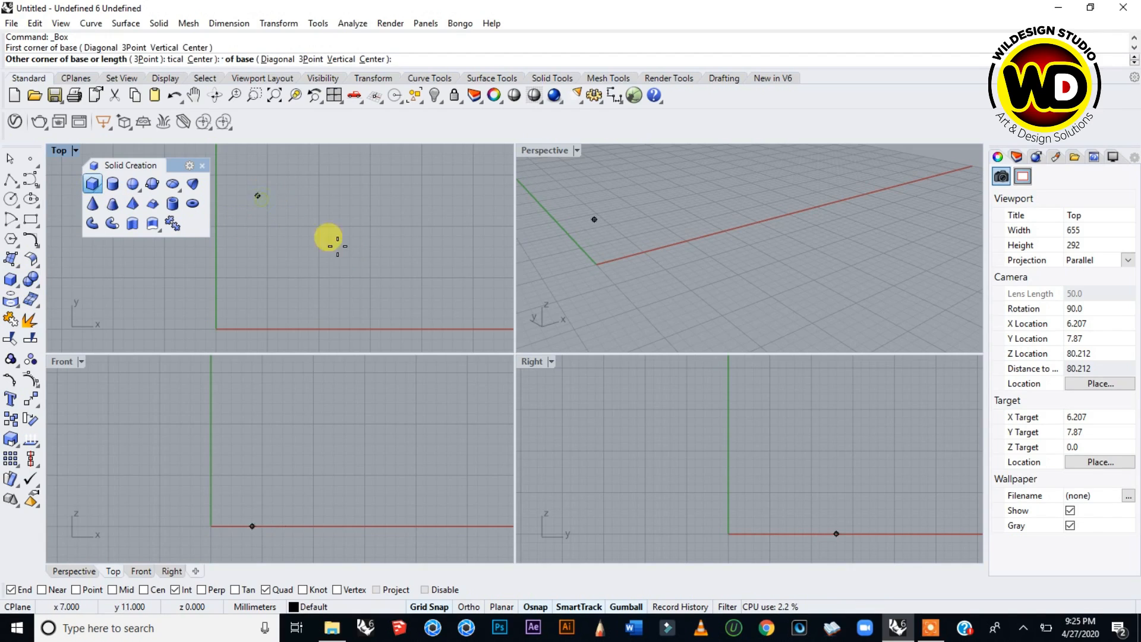
pyautogui.click(401, 298)
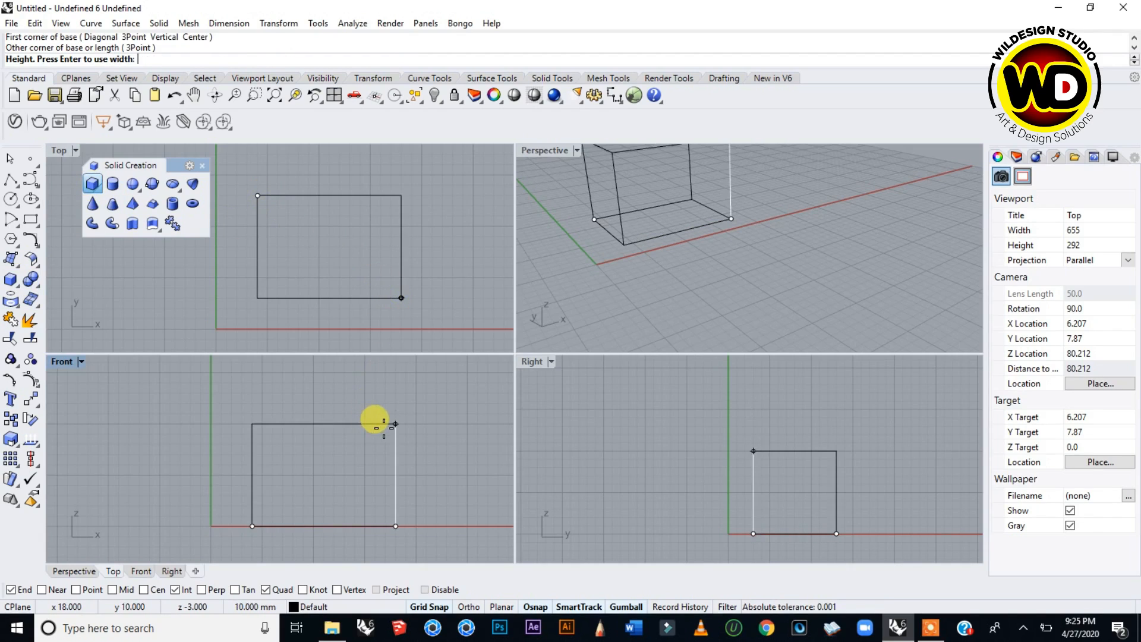
pyautogui.click(375, 423)
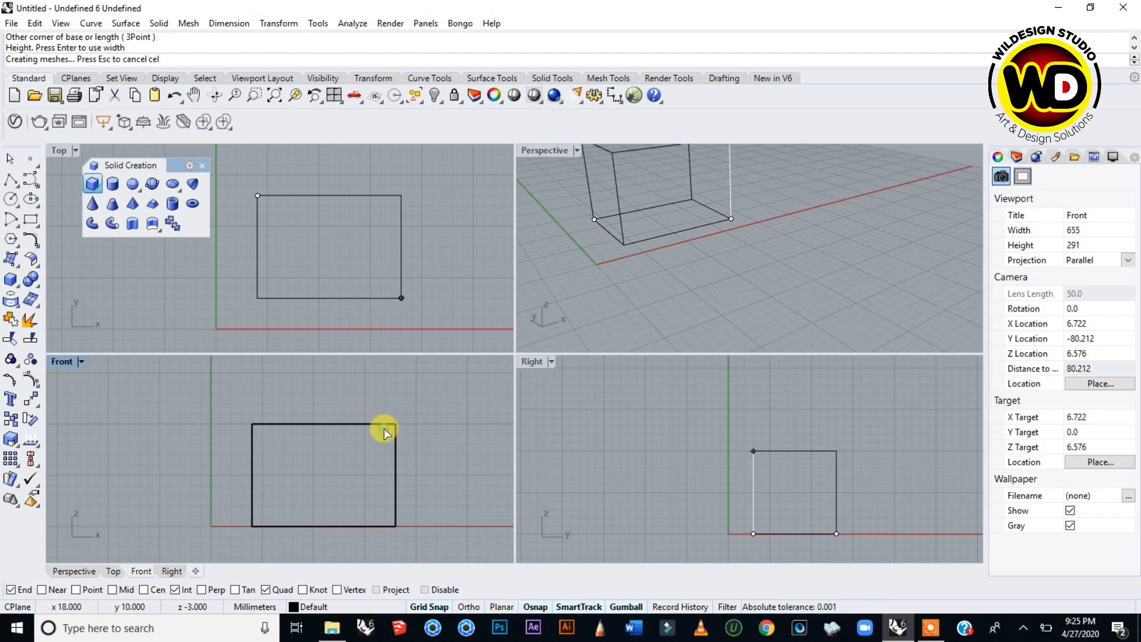
# Create a sphere beside the box, centring it and sizing its radius freehand in the Right view.
pyautogui.click(132, 182)
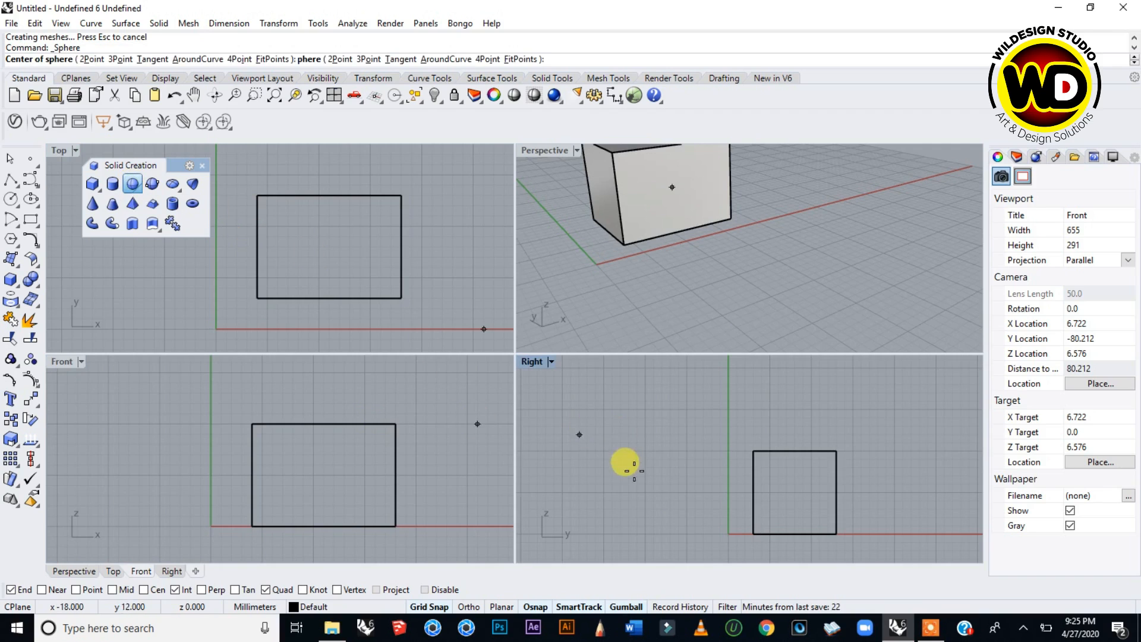
pyautogui.click(646, 491)
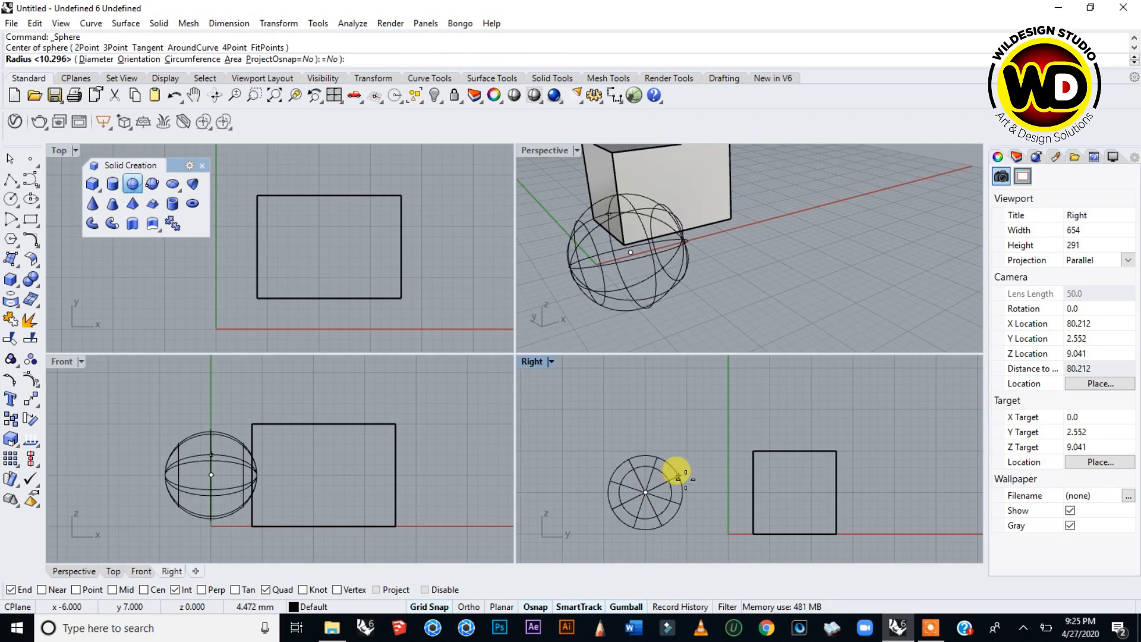
pyautogui.click(694, 482)
# Examine the box and sphere from several angles in the Perspective view.
pyautogui.scroll(-3, 704, 246)
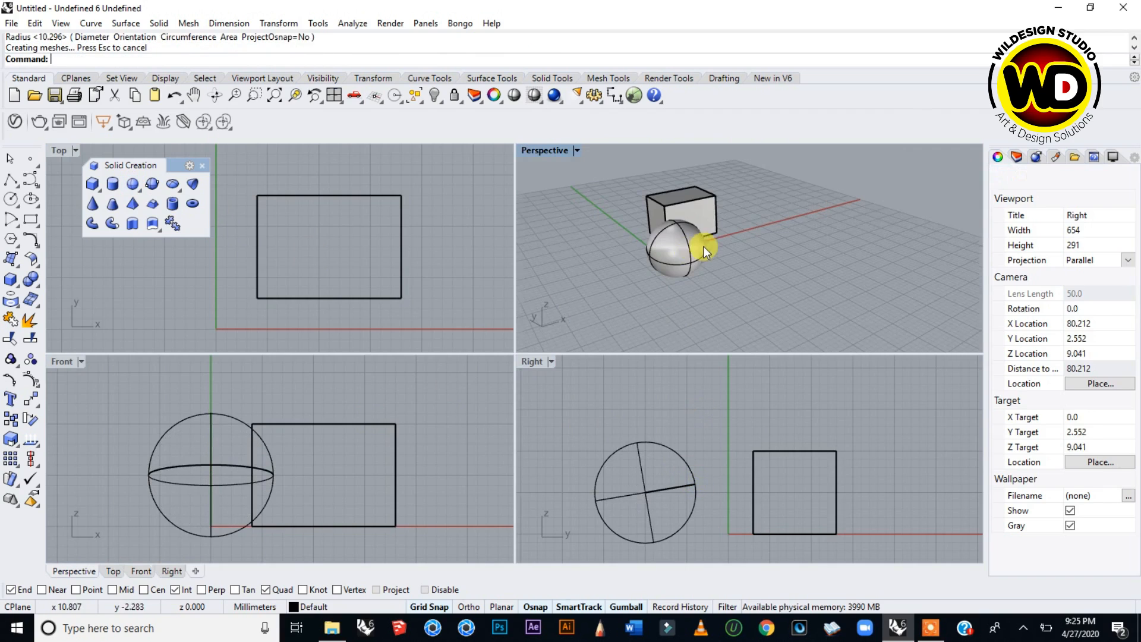
pyautogui.moveTo(782, 268); pyautogui.dragTo(684, 273, button='right')
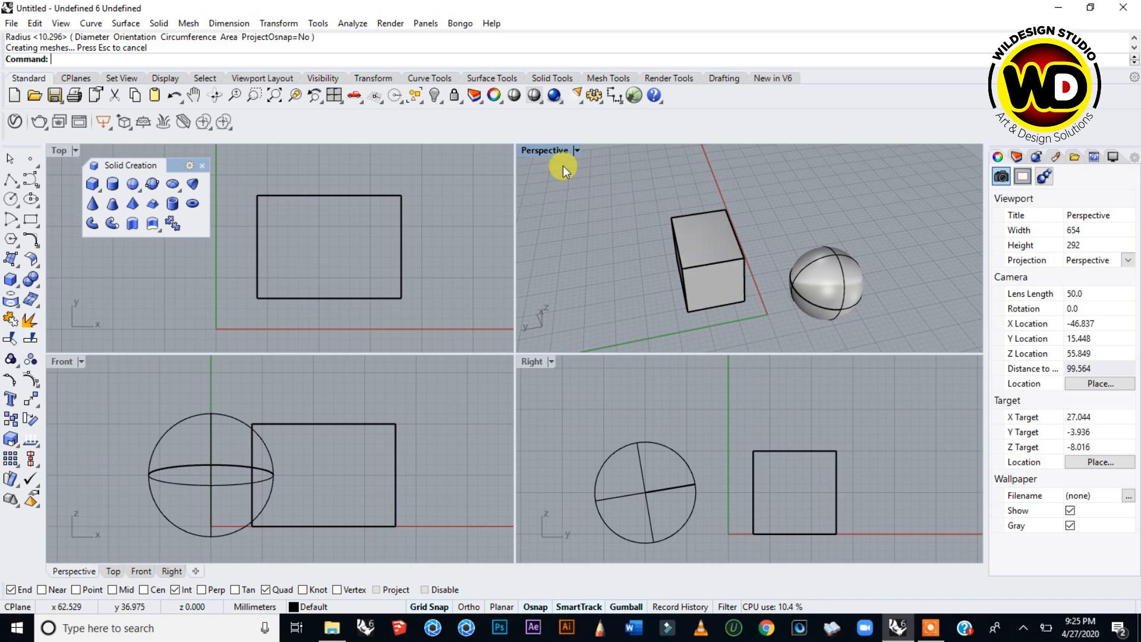
pyautogui.click(294, 249)
pyautogui.moveTo(294, 251); pyautogui.dragTo(298, 260, button='right')
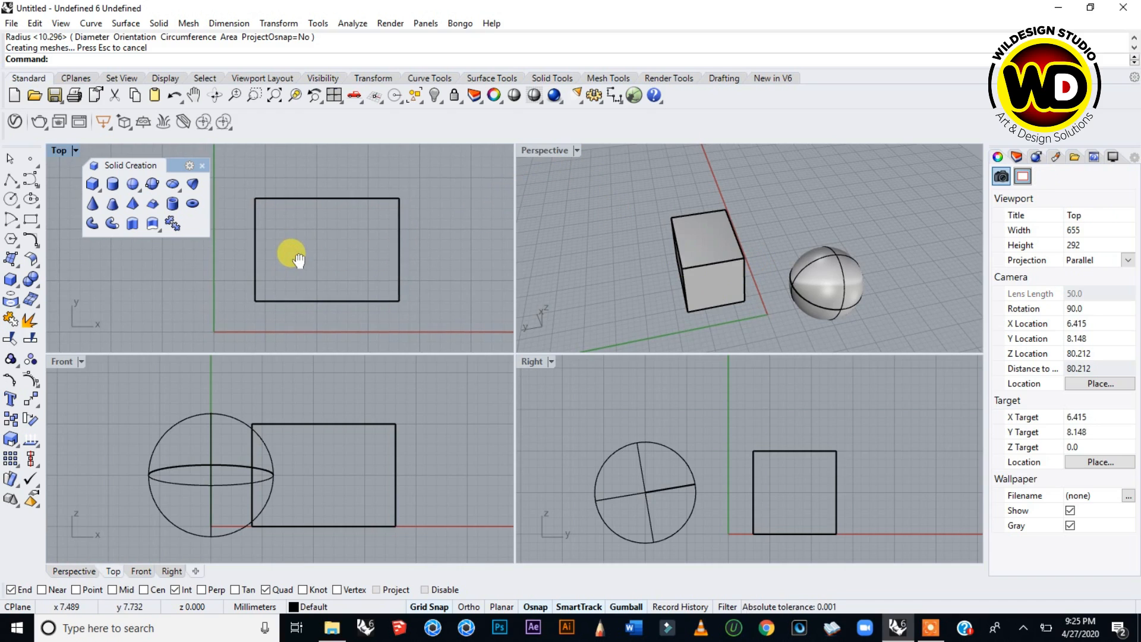
pyautogui.moveTo(583, 238); pyautogui.dragTo(650, 254, button='right')
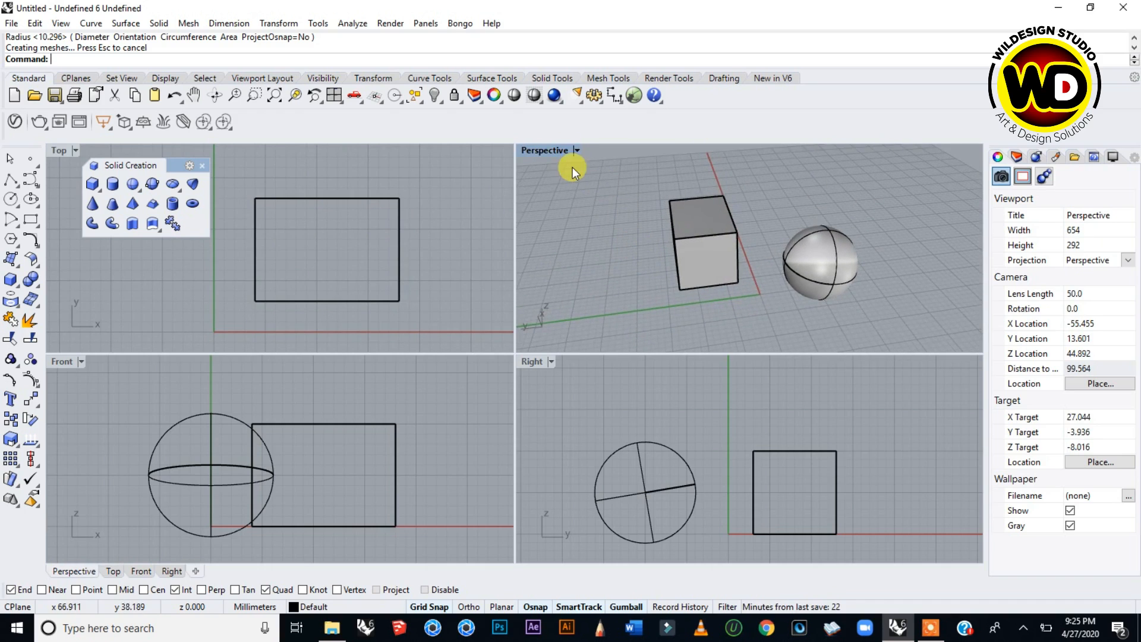
pyautogui.scroll(2, 812, 272)
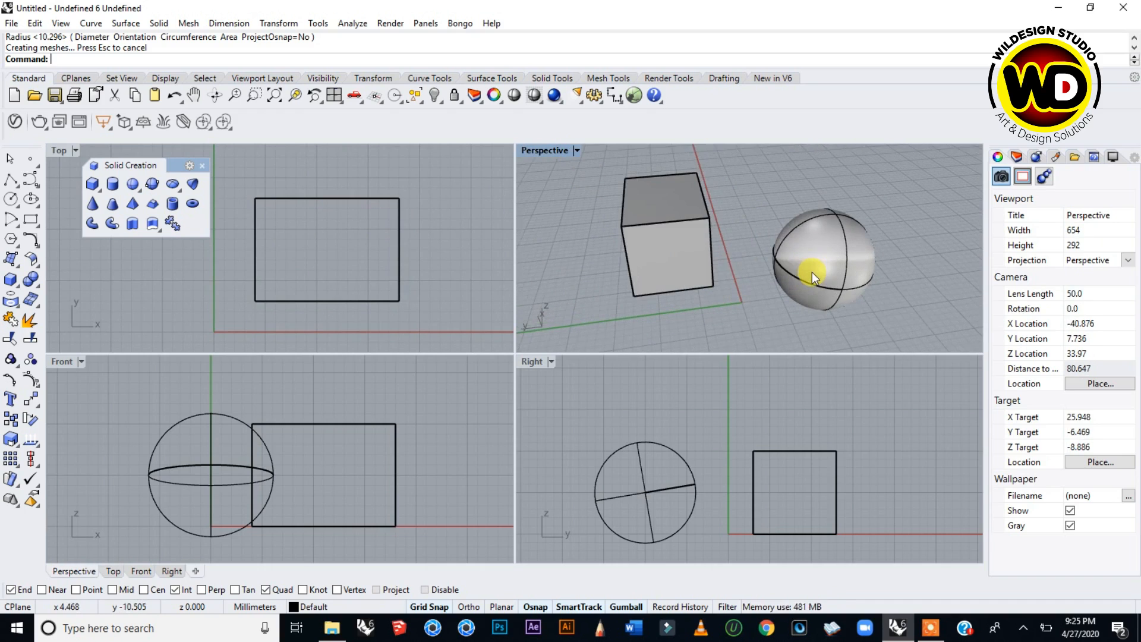
pyautogui.scroll(-2, 708, 261)
pyautogui.moveTo(755, 239); pyautogui.dragTo(797, 237, button='right')
pyautogui.moveTo(629, 247); pyautogui.dragTo(664, 232, button='right')
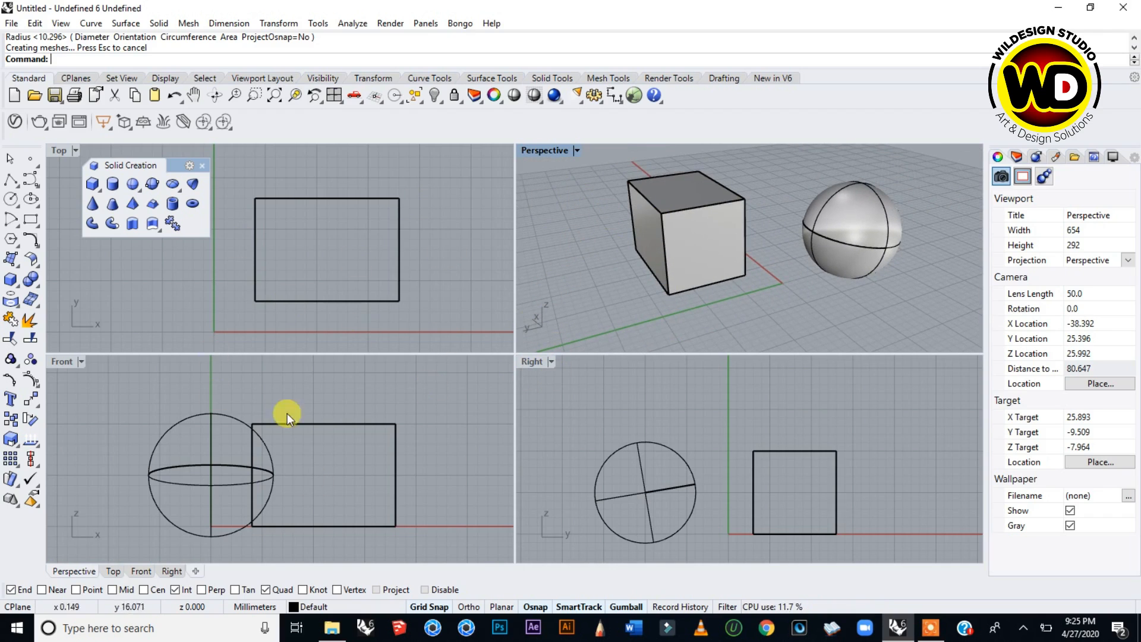
# Show the Perspective viewport in Wireframe display mode and return it to Shaded.
pyautogui.click(576, 151)
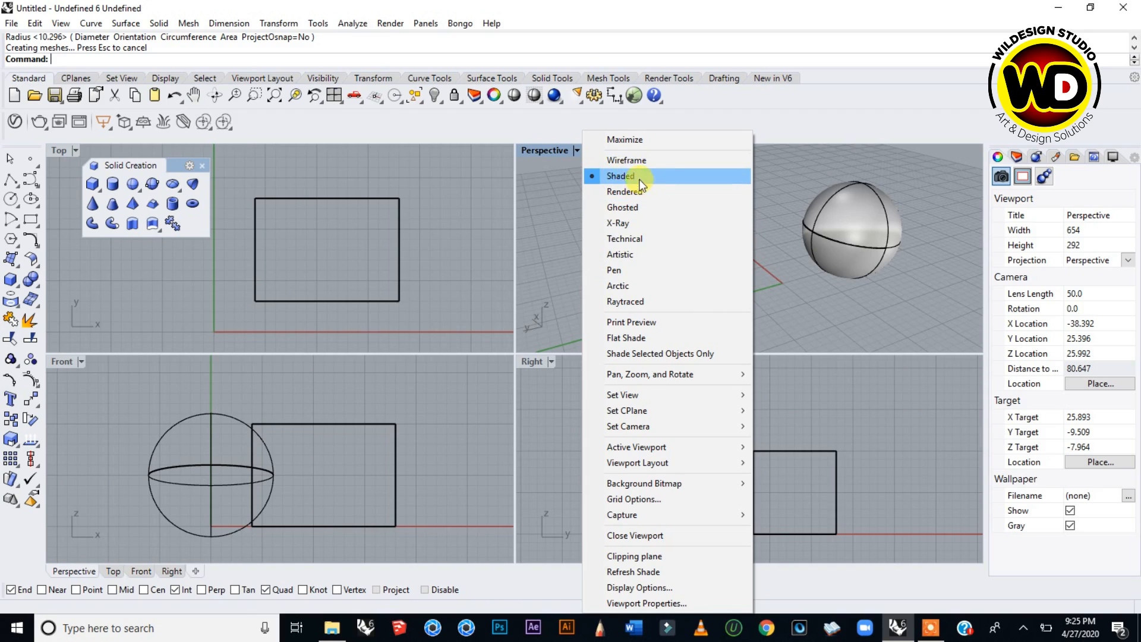
pyautogui.click(630, 162)
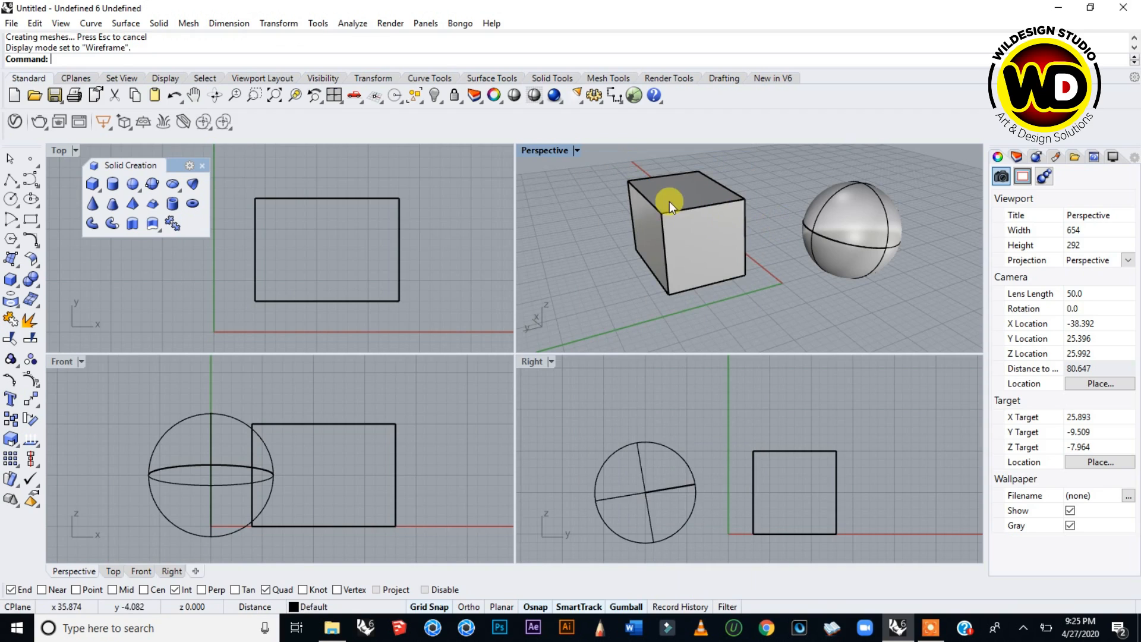
pyautogui.moveTo(772, 222); pyautogui.dragTo(820, 224, button='right')
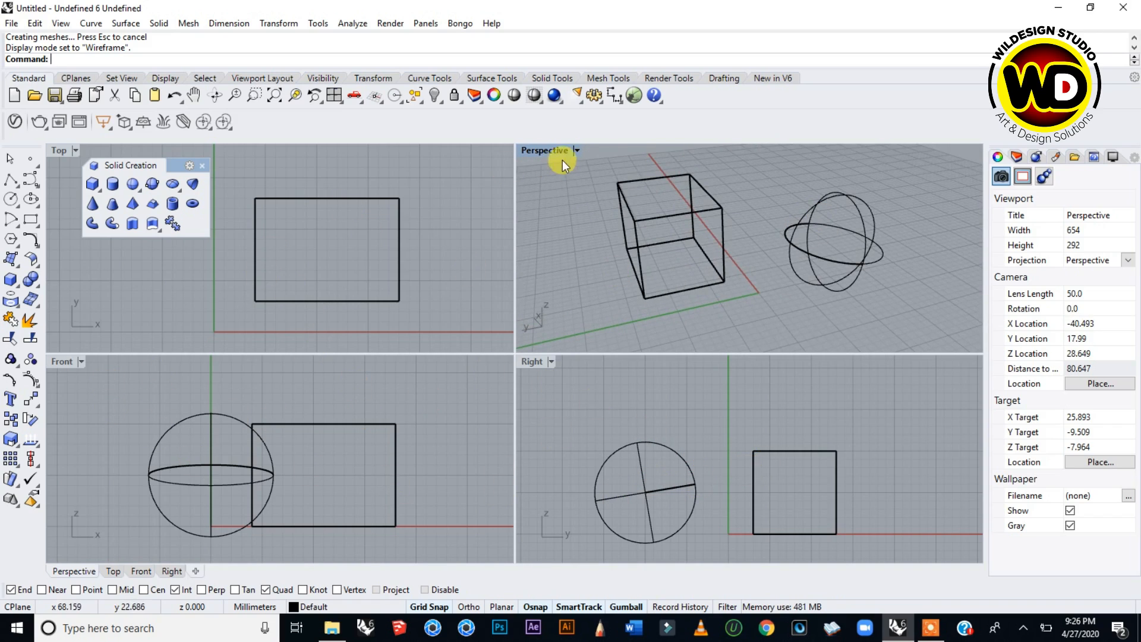
pyautogui.click(576, 151)
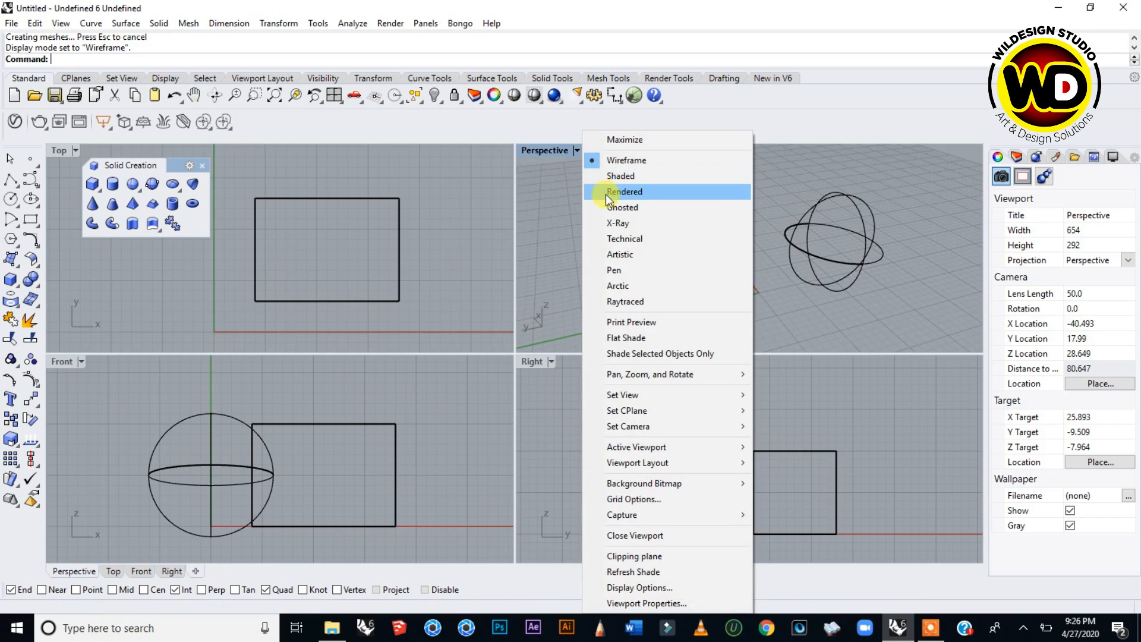
pyautogui.click(615, 176)
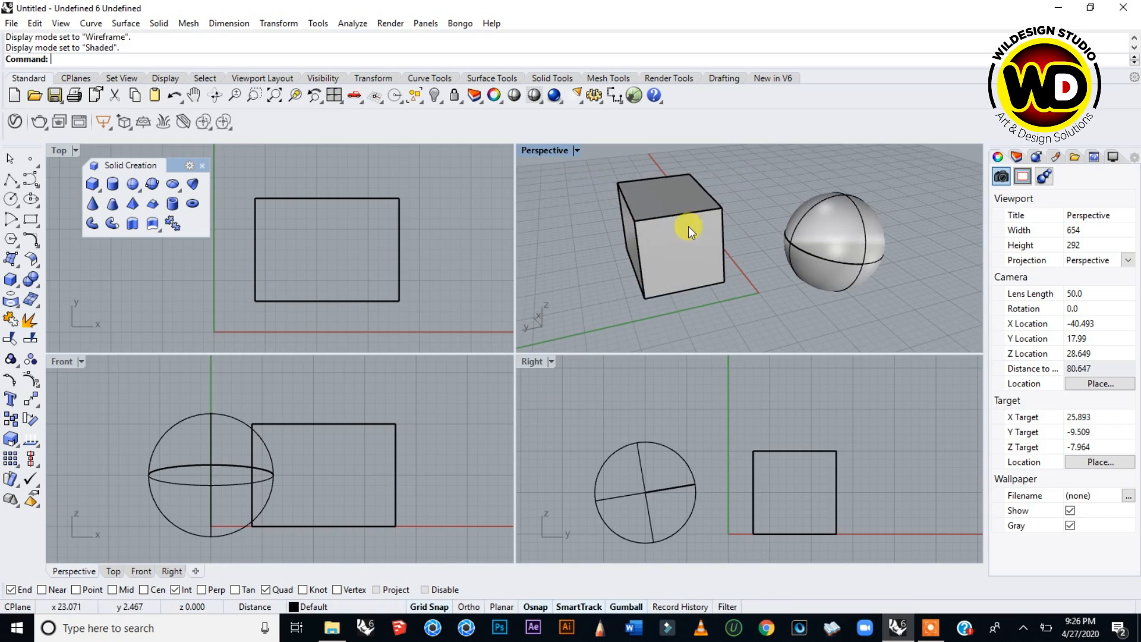
# Preview the Perspective viewport in Rendered display mode and return it to Shaded.
pyautogui.click(577, 151)
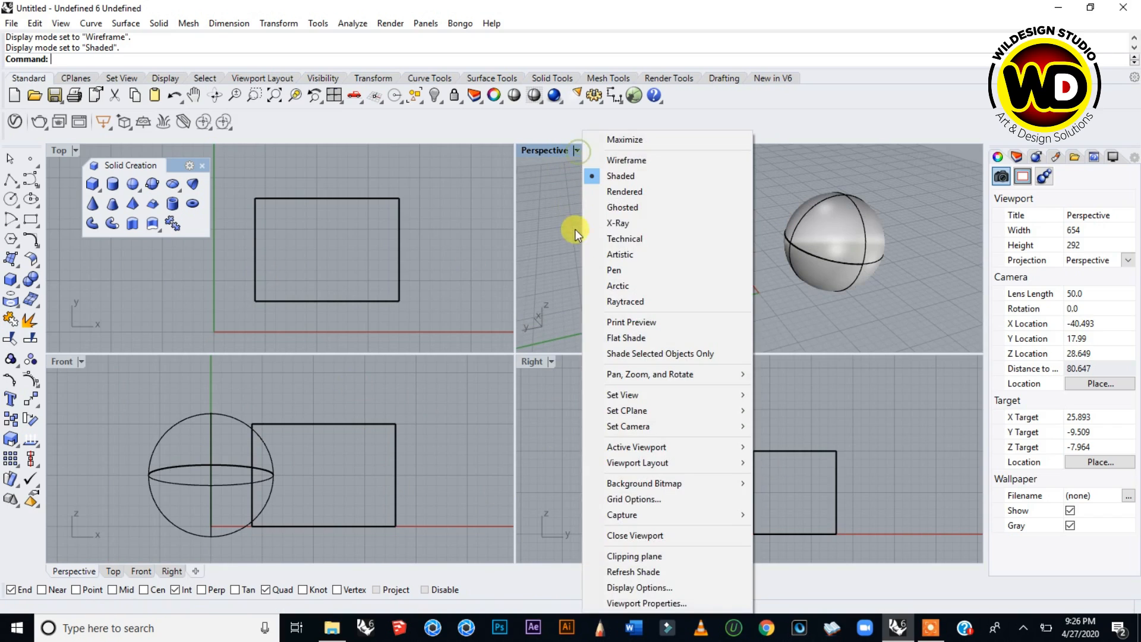
pyautogui.click(618, 191)
pyautogui.moveTo(795, 242); pyautogui.dragTo(649, 191, button='right')
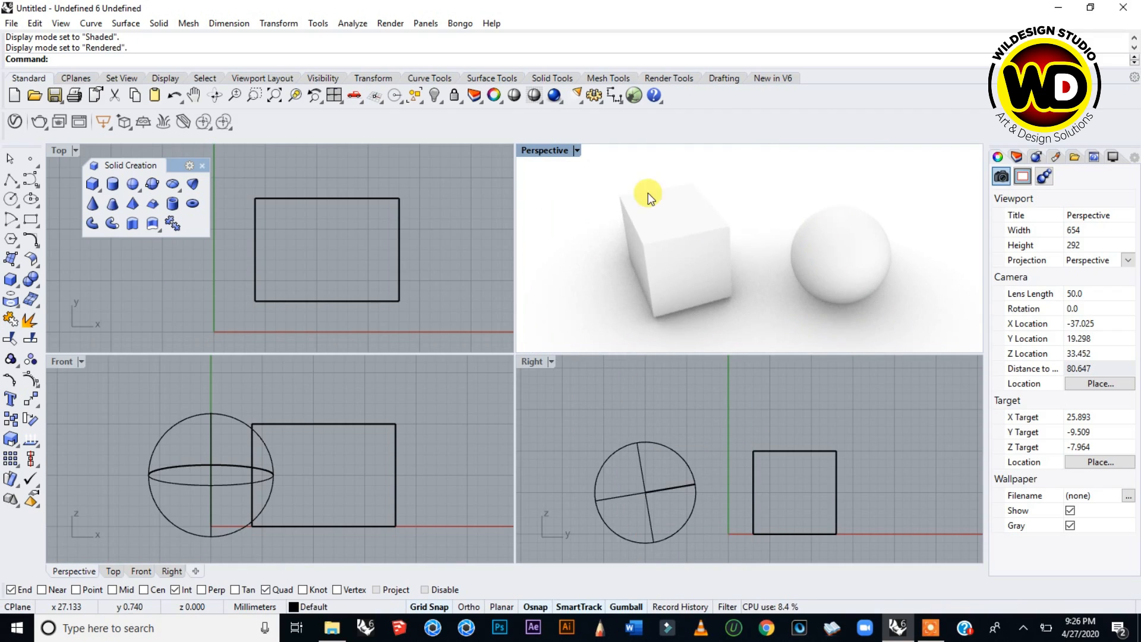
pyautogui.click(576, 150)
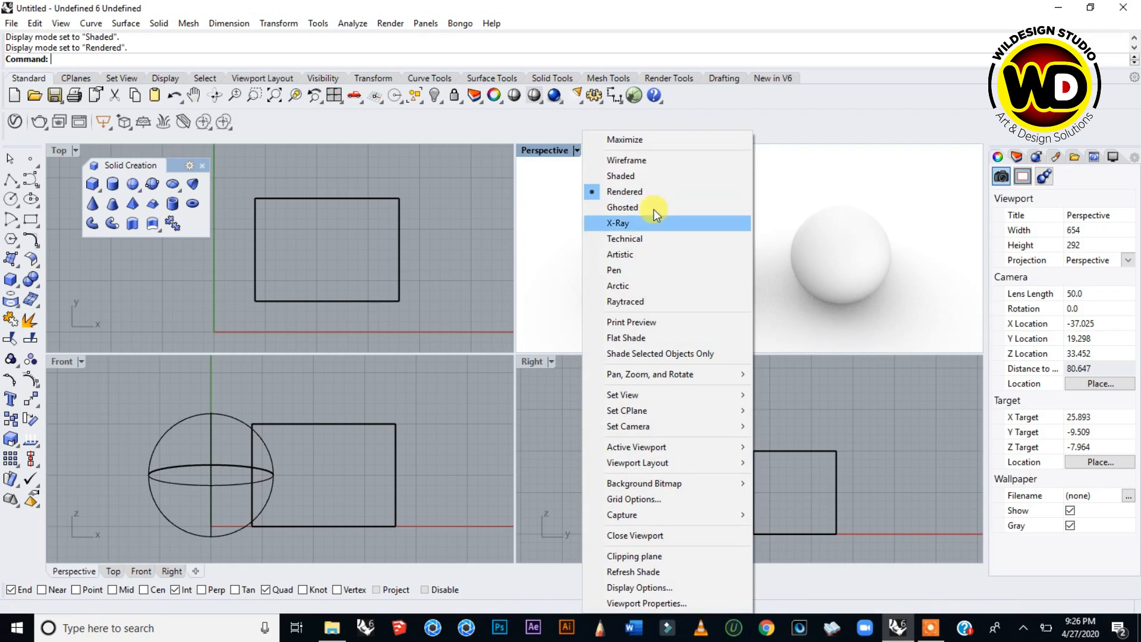
pyautogui.click(646, 177)
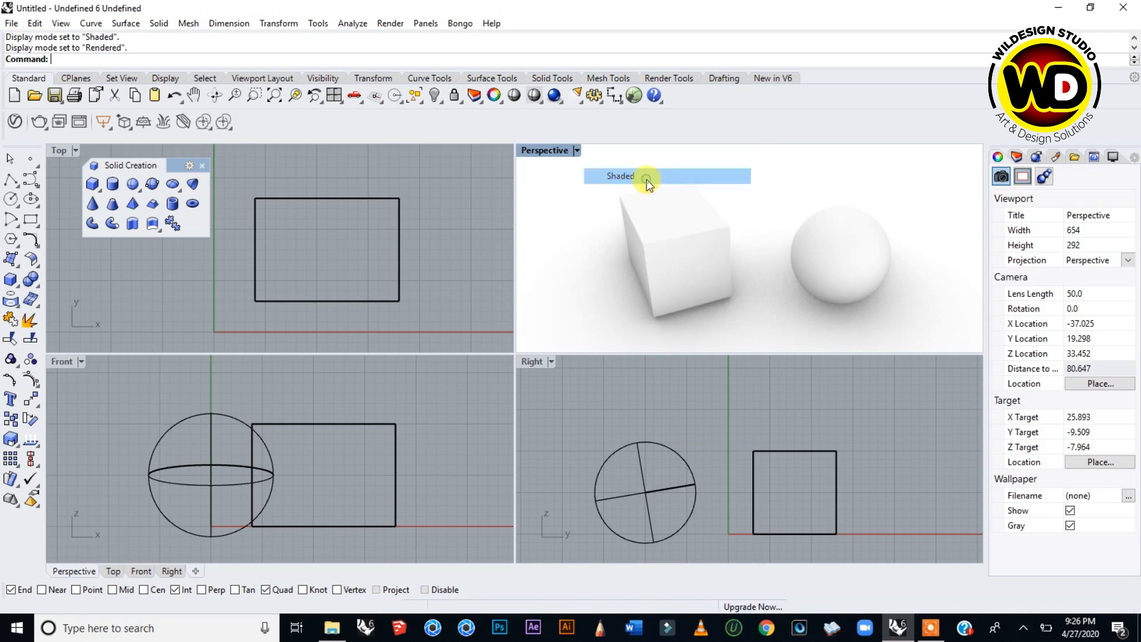
pyautogui.moveTo(575, 196)
pyautogui.mouseDown(button='right')
pyautogui.moveTo(807, 259)
pyautogui.moveTo(682, 247)
pyautogui.mouseUp(button='right')
pyautogui.moveTo(588, 230); pyautogui.dragTo(522, 159, button='right')
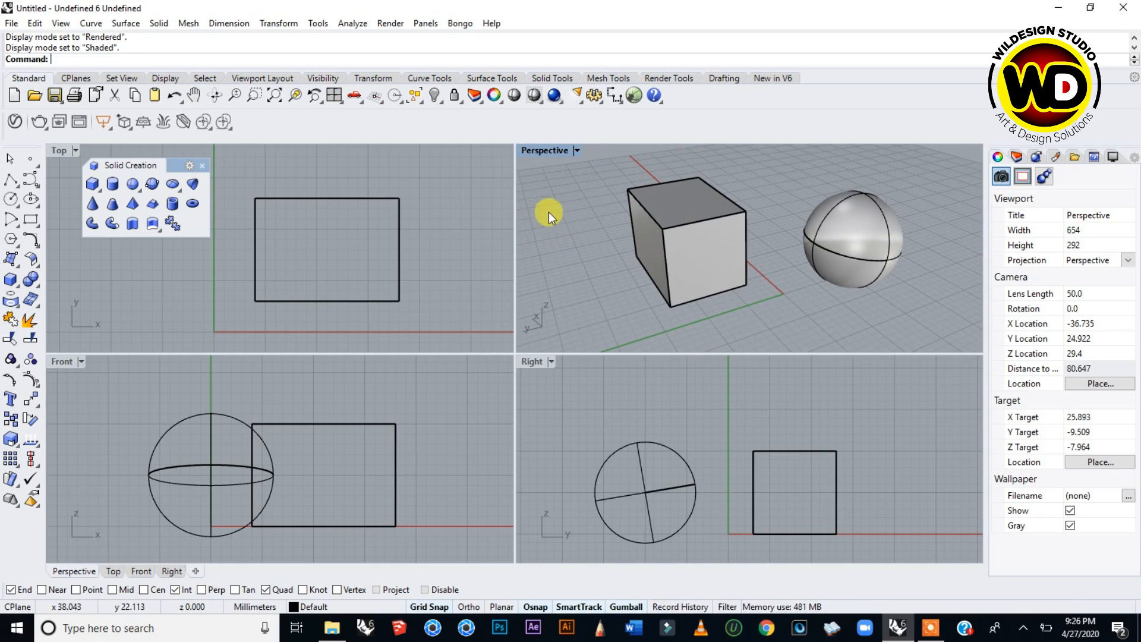
# Draw a straight horizontal polyline about 23 mm long across the middle of the box in the Top view, extending past both sides.
pyautogui.moveTo(324, 256); pyautogui.dragTo(318, 259, button='right')
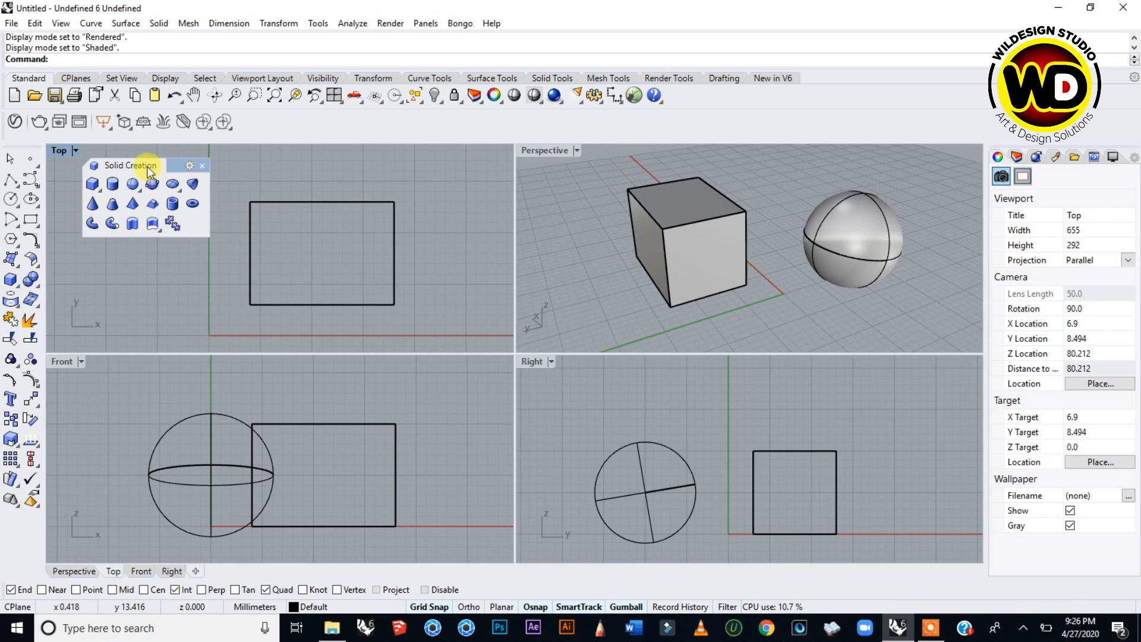
pyautogui.click(37, 190)
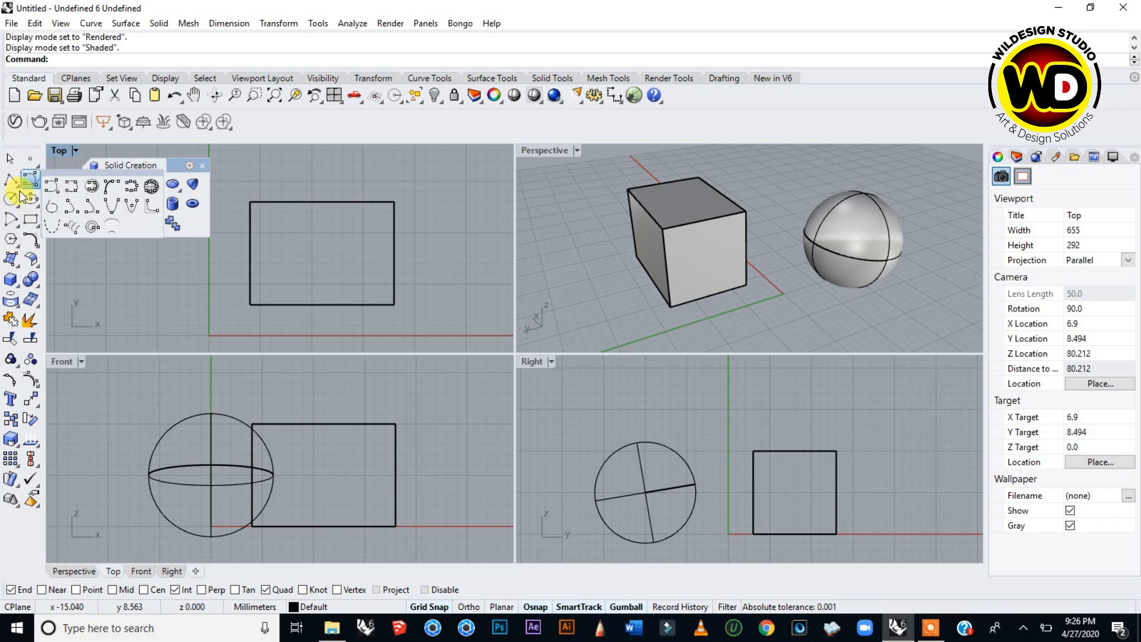
pyautogui.click(10, 178)
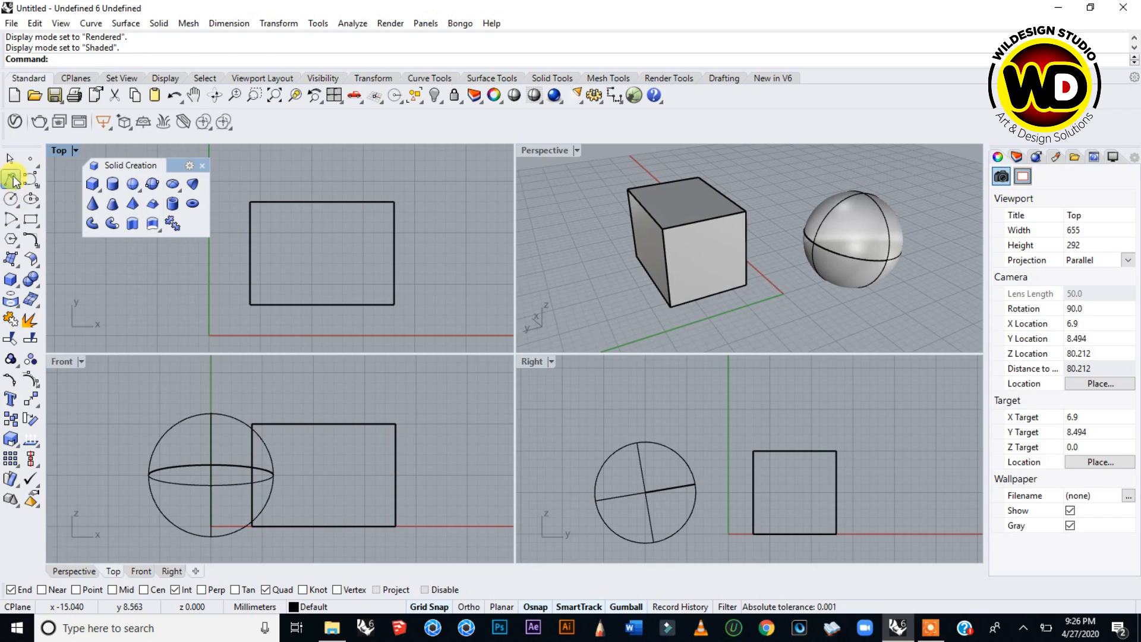
pyautogui.click(209, 253)
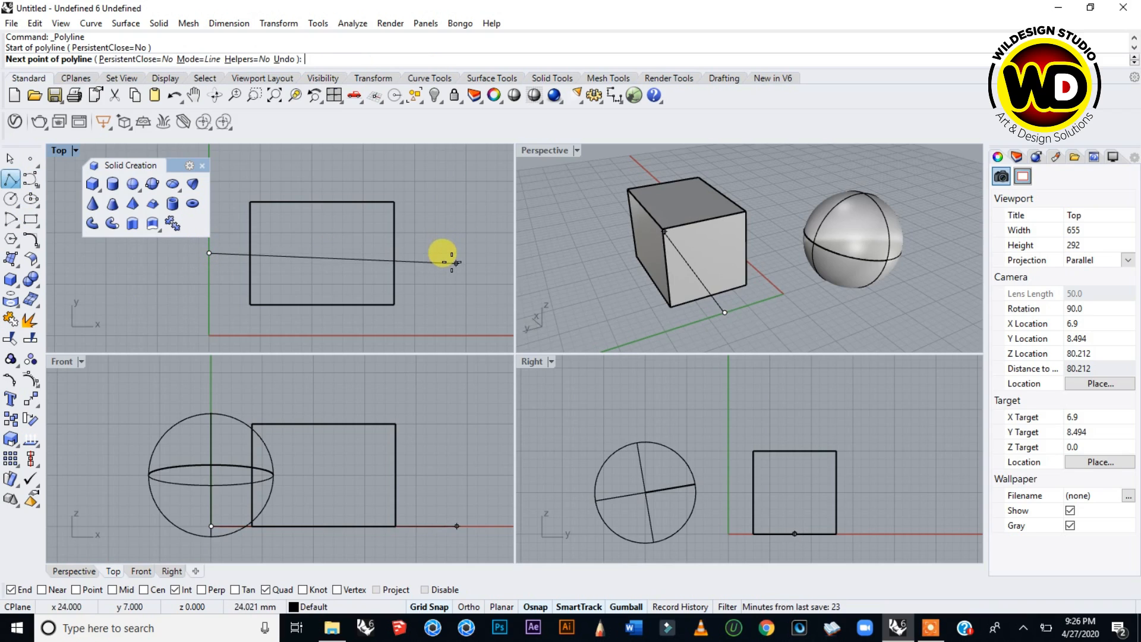
pyautogui.click(446, 253)
pyautogui.press('Return')
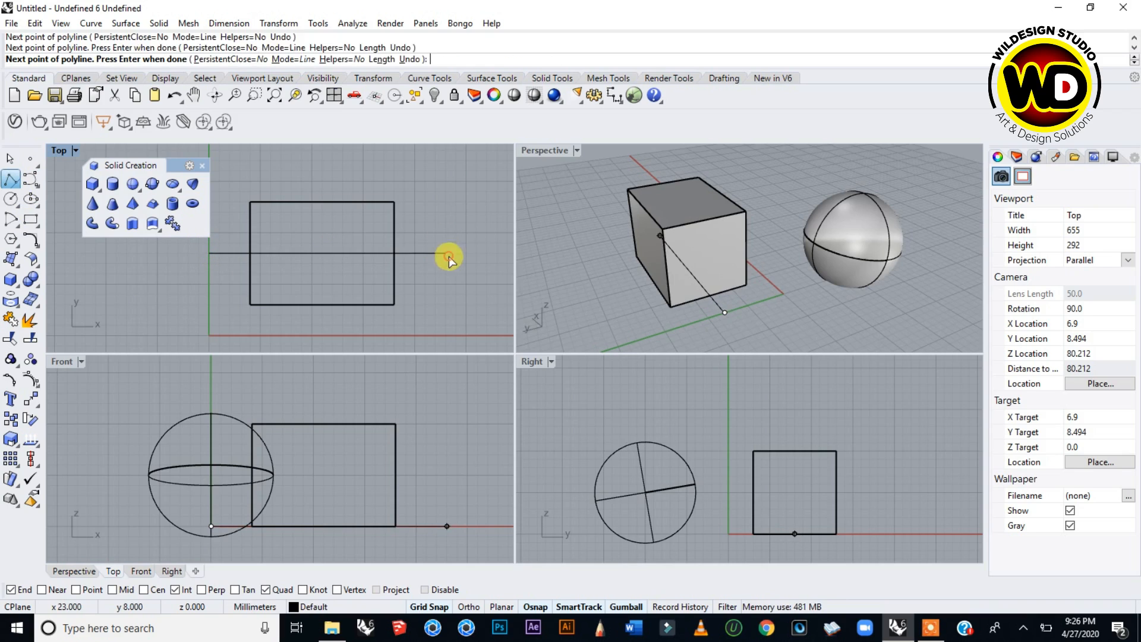
# Move the line vertically up to about the box's mid-height and deselect it.
pyautogui.click(421, 254)
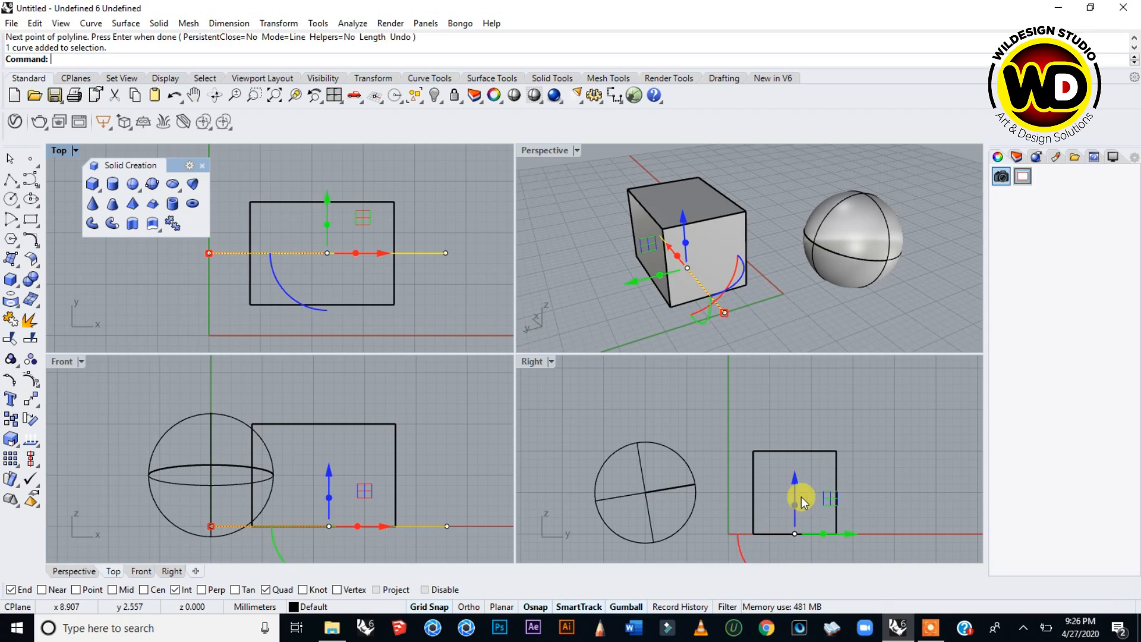
pyautogui.moveTo(793, 481); pyautogui.dragTo(799, 444)
pyautogui.click(838, 412)
# Examine from several angles in the Perspective view where the line passes through the box.
pyautogui.moveTo(816, 480); pyautogui.dragTo(810, 473, button='right')
pyautogui.moveTo(695, 250)
pyautogui.mouseDown(button='right')
pyautogui.moveTo(636, 248)
pyautogui.moveTo(701, 247)
pyautogui.mouseUp(button='right')
pyautogui.scroll(6, 690, 238)
pyautogui.scroll(-8, 690, 238)
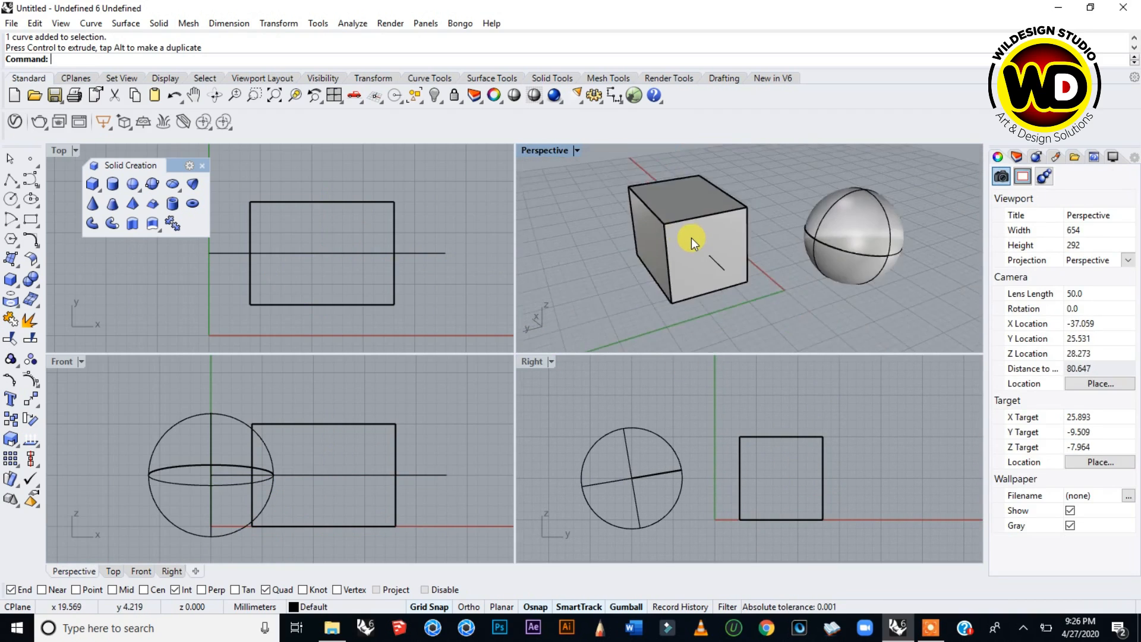
pyautogui.scroll(1, 686, 226)
pyautogui.scroll(3, 700, 277)
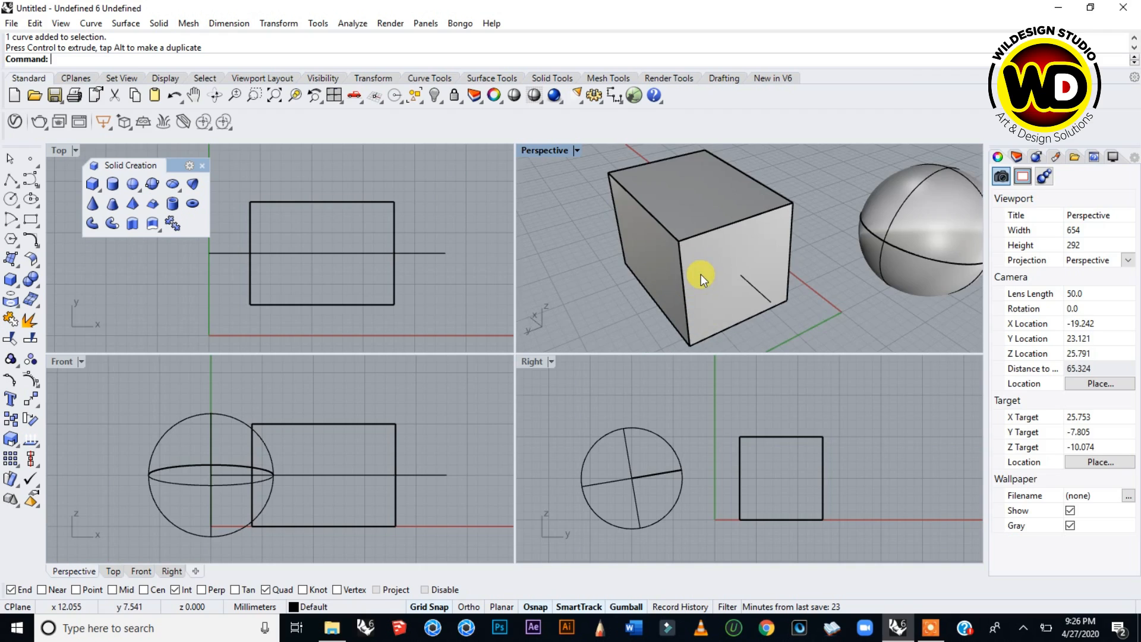
pyautogui.moveTo(728, 286); pyautogui.dragTo(724, 248, button='right')
pyautogui.moveTo(805, 246); pyautogui.dragTo(868, 261, button='right')
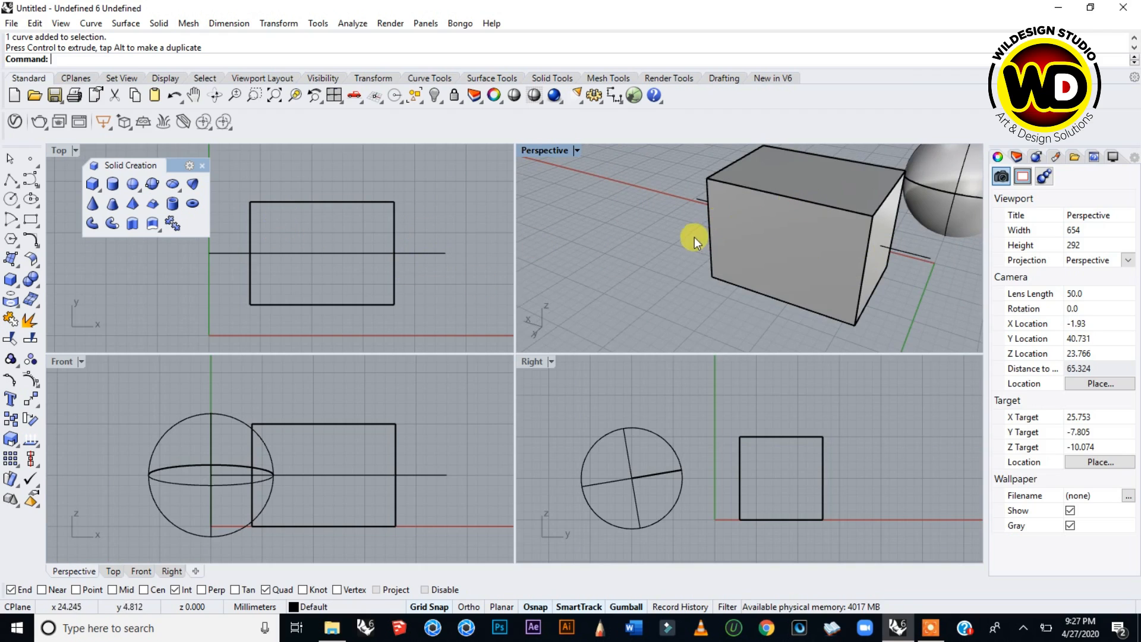
pyautogui.scroll(-2, 779, 239)
pyautogui.moveTo(855, 234); pyautogui.dragTo(790, 254, button='right')
pyautogui.scroll(2, 720, 259)
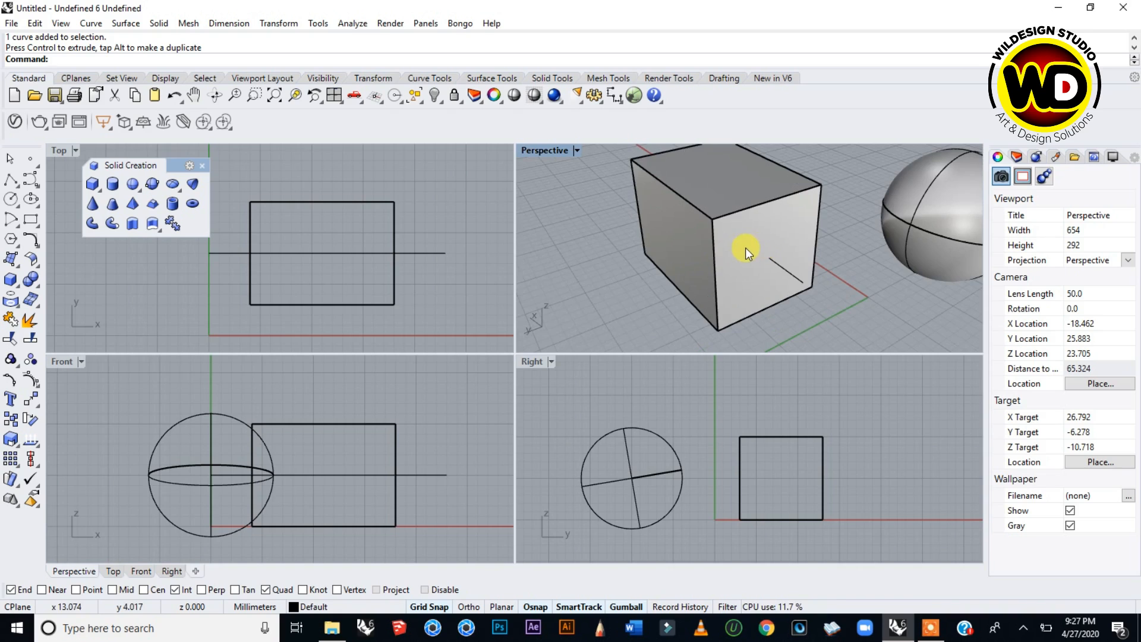
pyautogui.scroll(-2, 745, 248)
pyautogui.moveTo(708, 257); pyautogui.dragTo(804, 270, button='right')
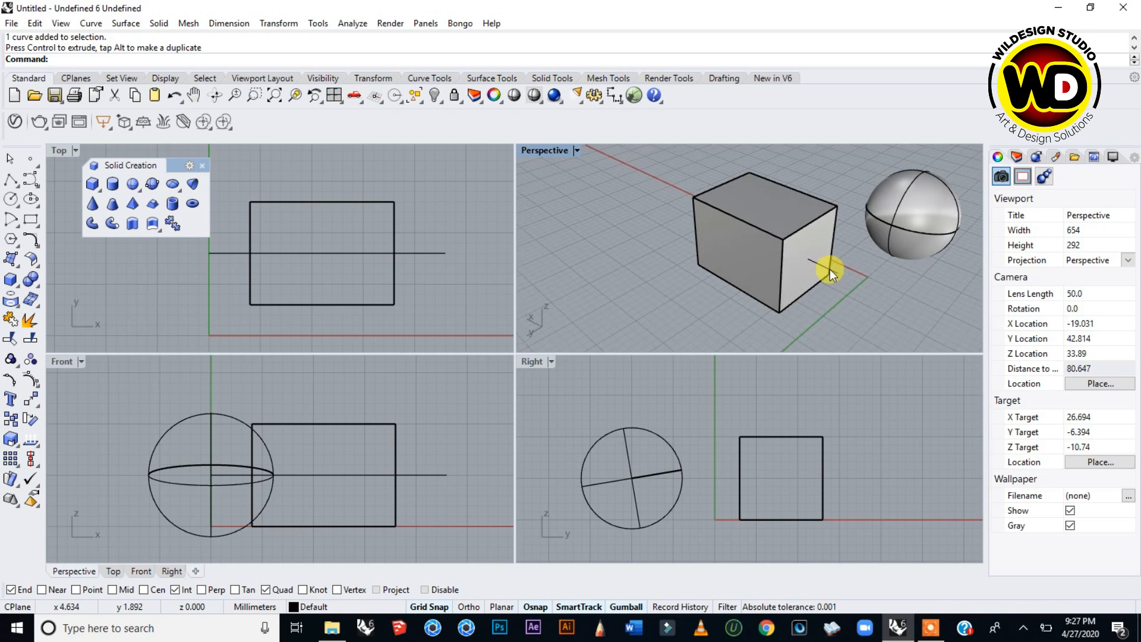
pyautogui.scroll(2, 826, 269)
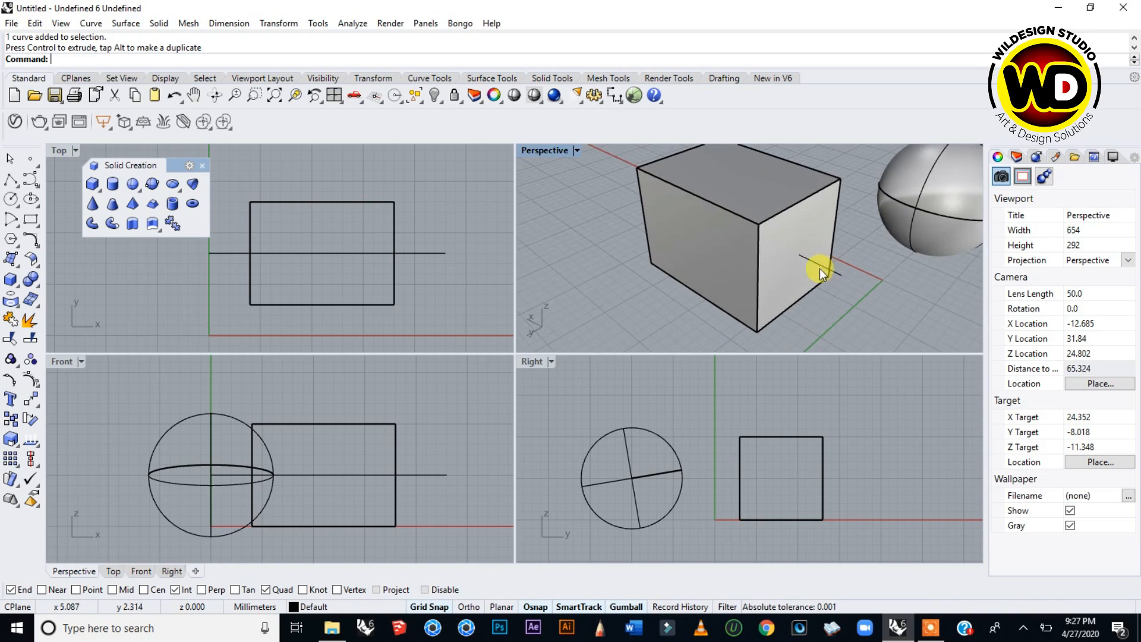
# Maximize the Perspective viewport to show the box, line and sphere larger.
pyautogui.doubleClick(547, 152)
pyautogui.scroll(-3, 569, 299)
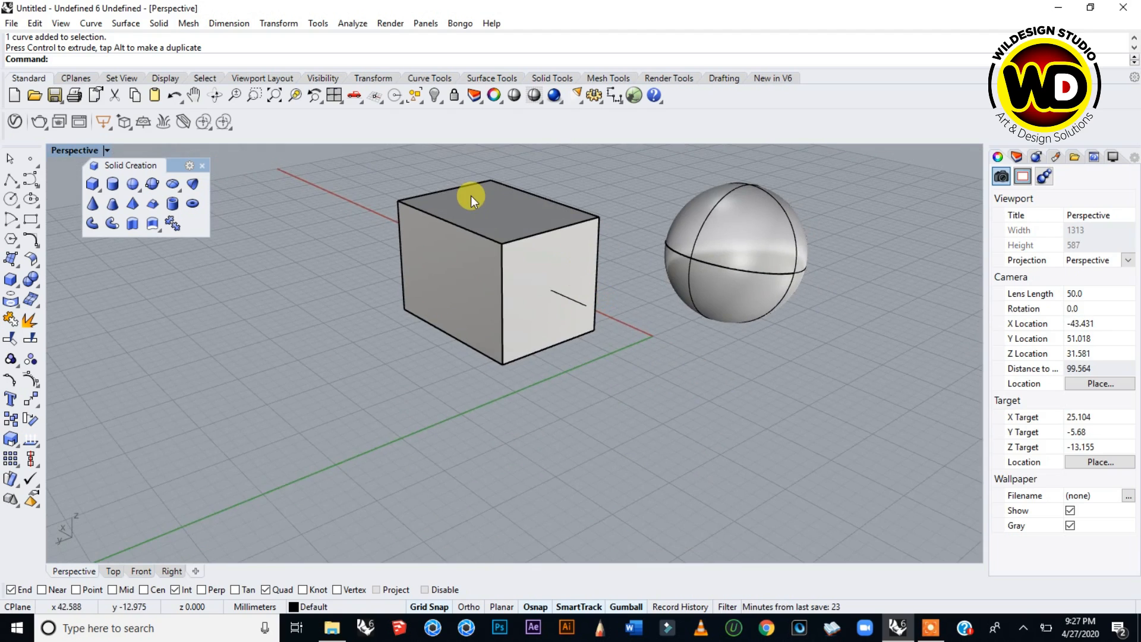
pyautogui.scroll(2, 471, 195)
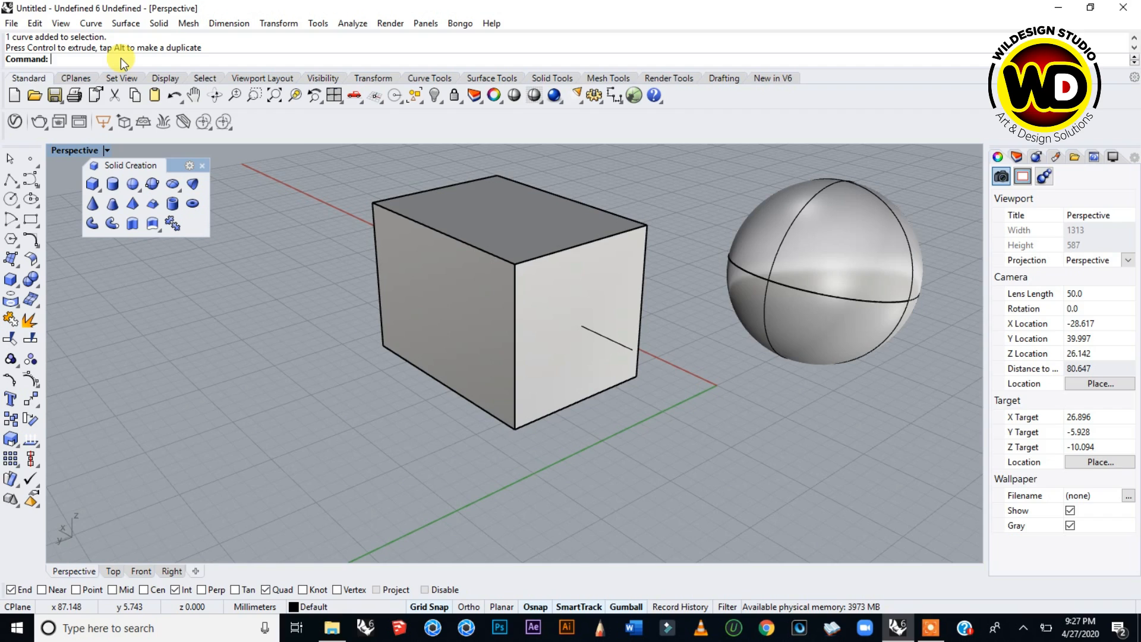
# Split the box using the line that passes through its mid-height as the cutting object.
pyautogui.write('Split')
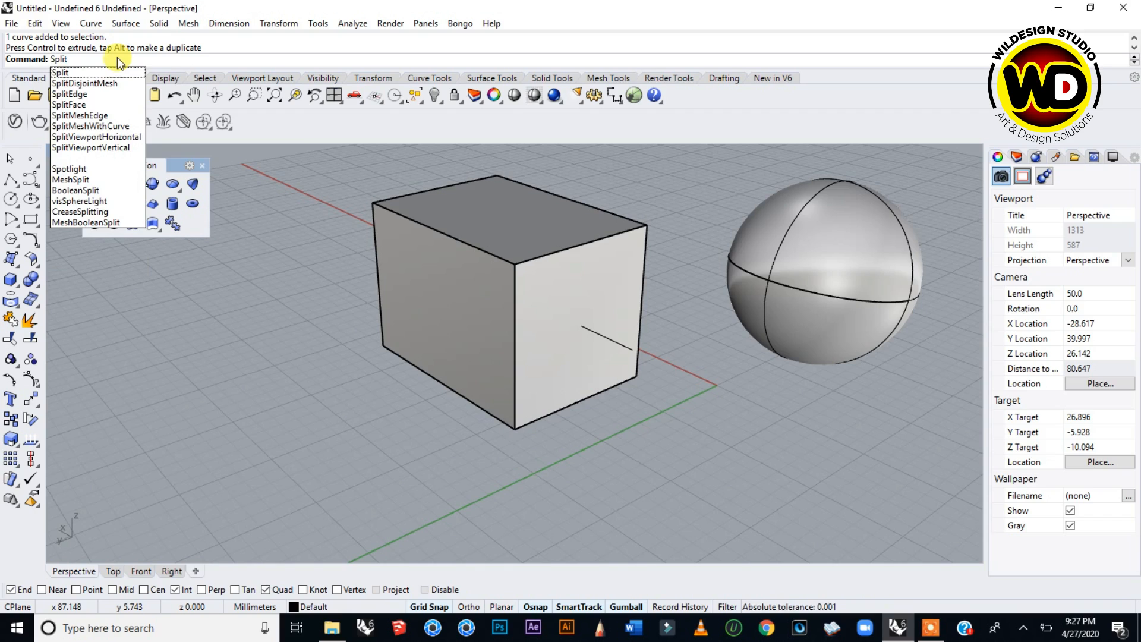
pyautogui.click(270, 60)
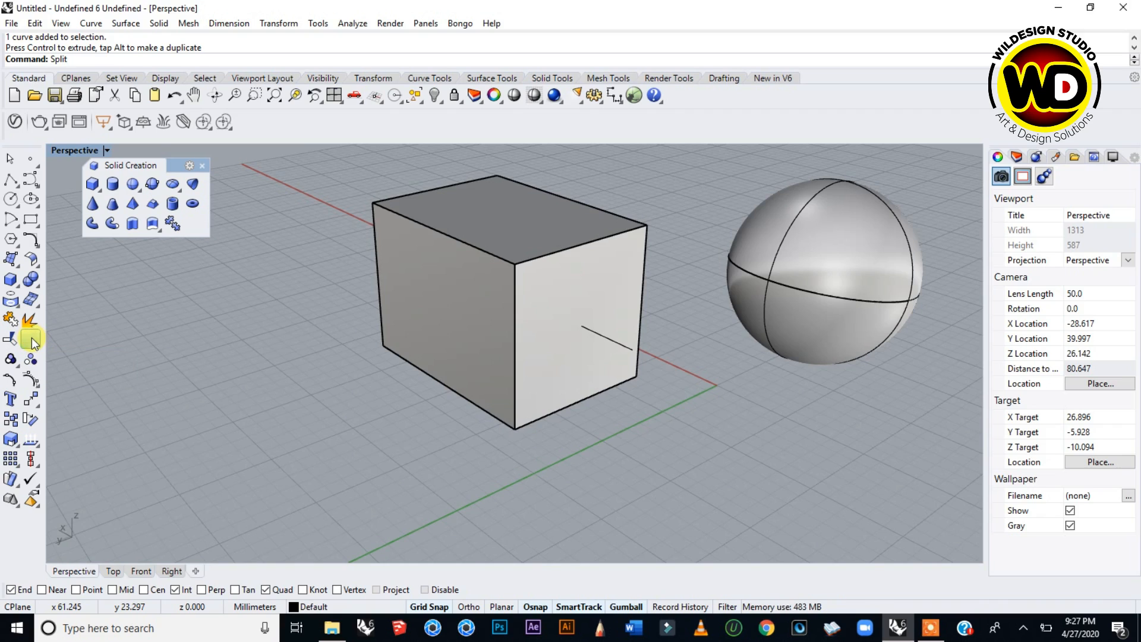
pyautogui.click(31, 337)
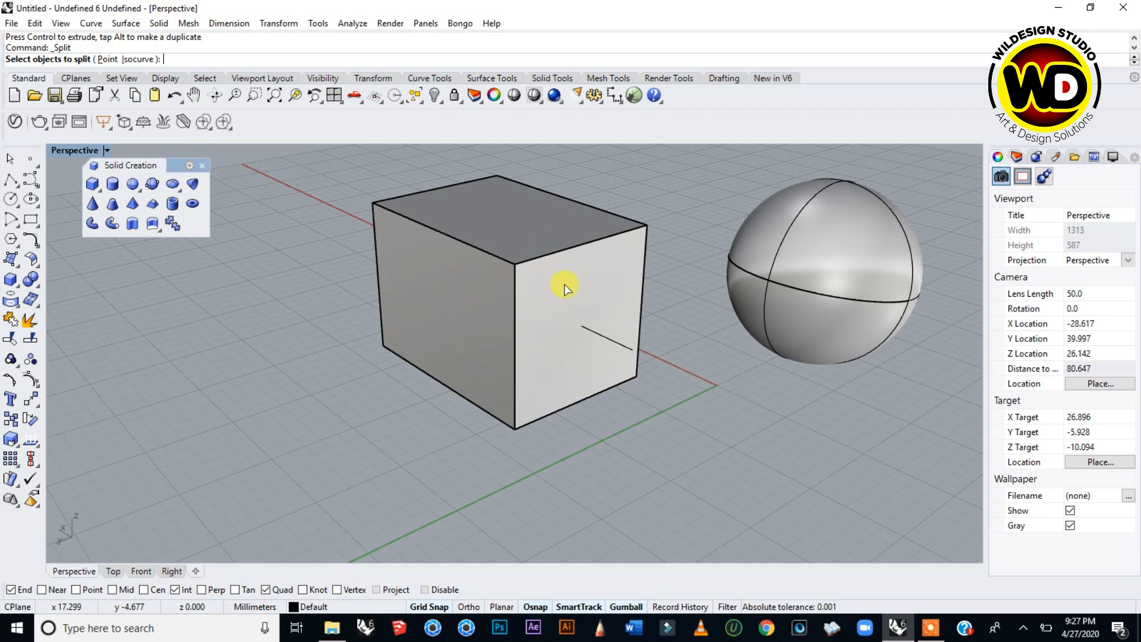
pyautogui.click(518, 209)
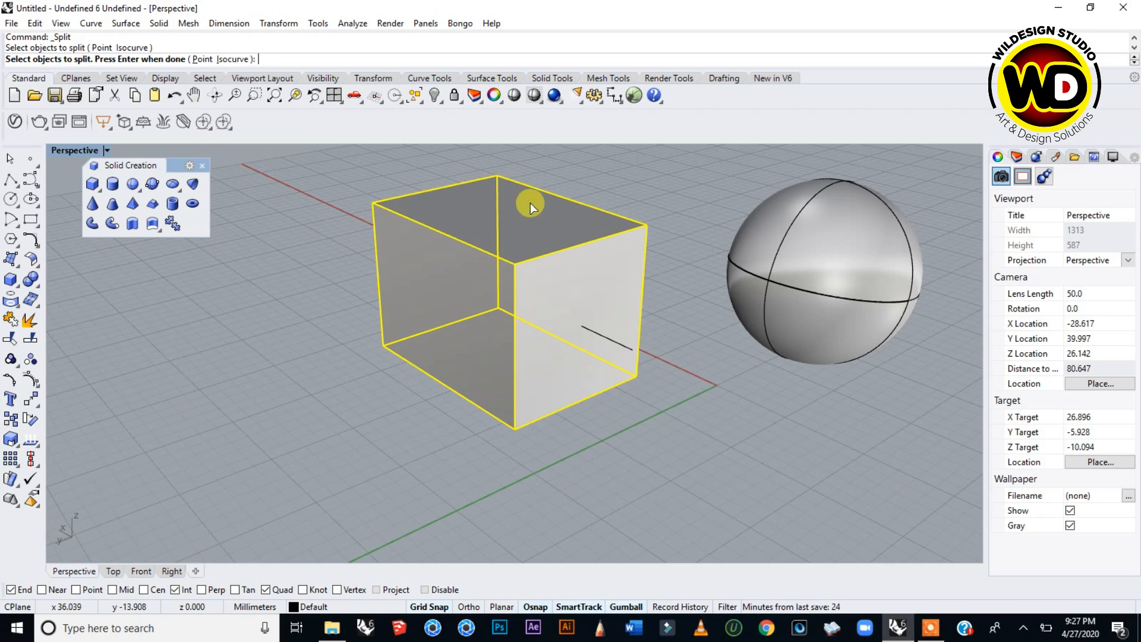
pyautogui.rightClick(638, 184)
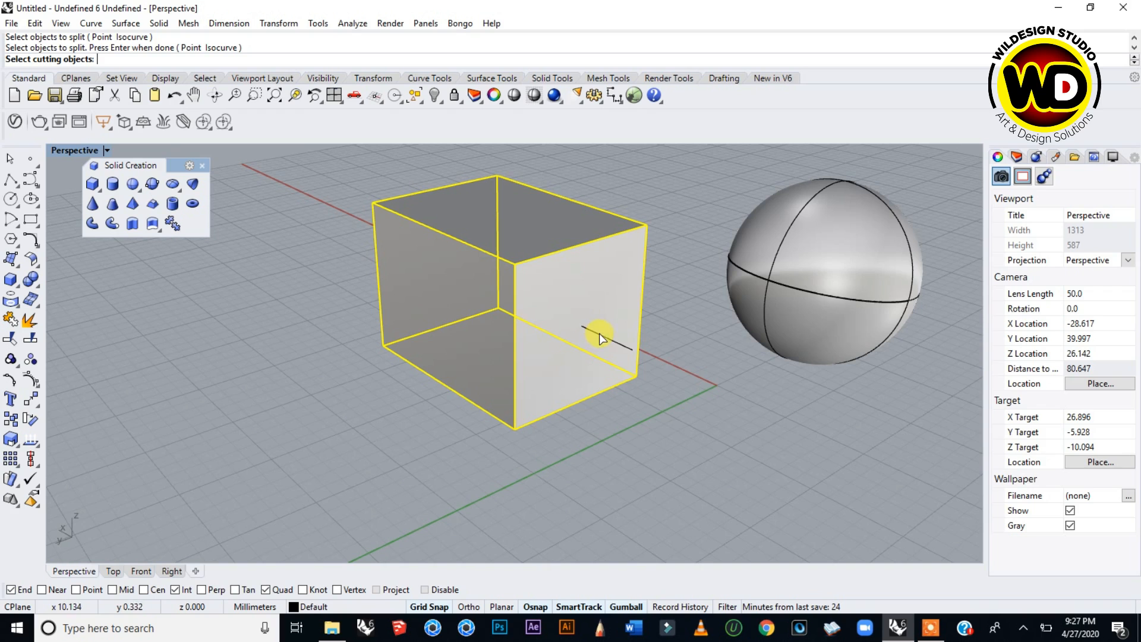
pyautogui.moveTo(540, 327); pyautogui.dragTo(667, 364, button='right')
pyautogui.scroll(4, 571, 320)
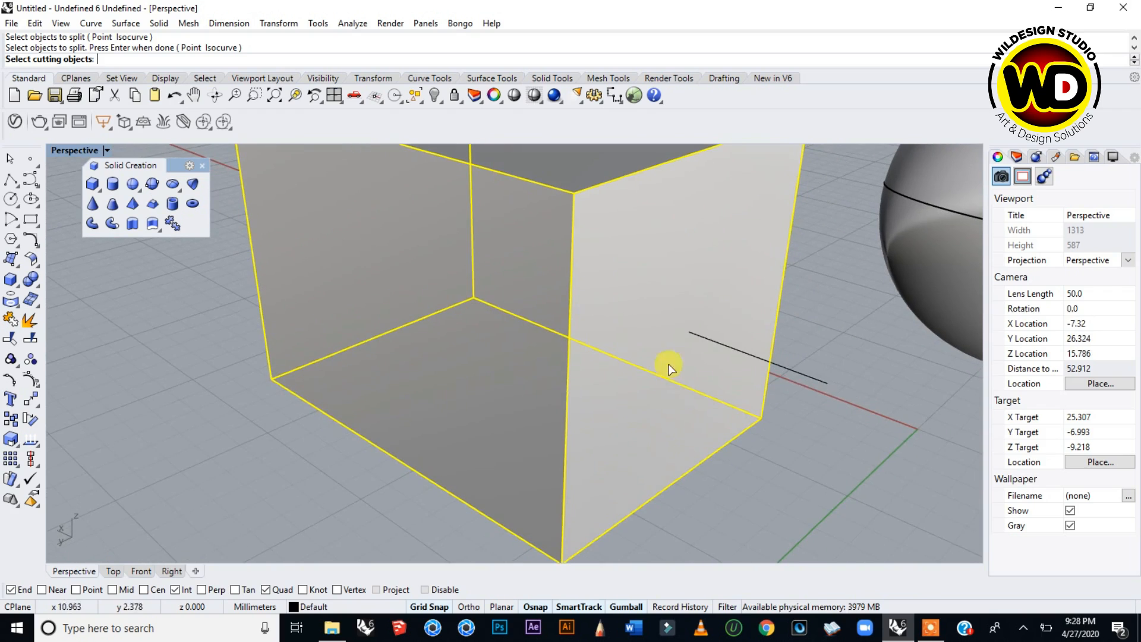
pyautogui.click(811, 377)
pyautogui.scroll(-4, 806, 376)
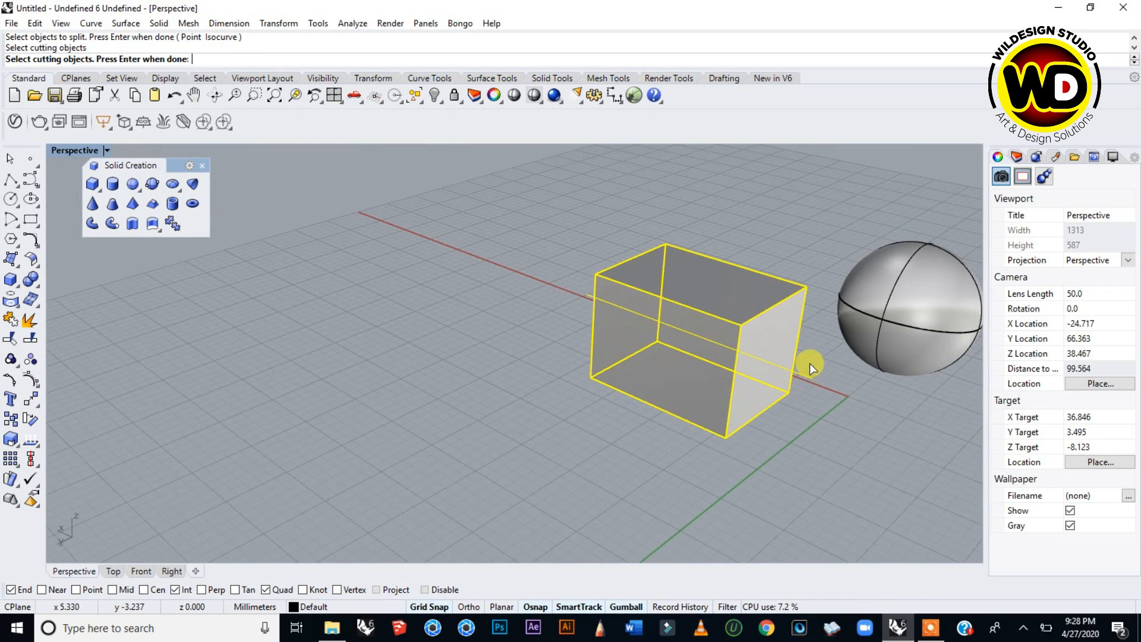
pyautogui.press('Return')
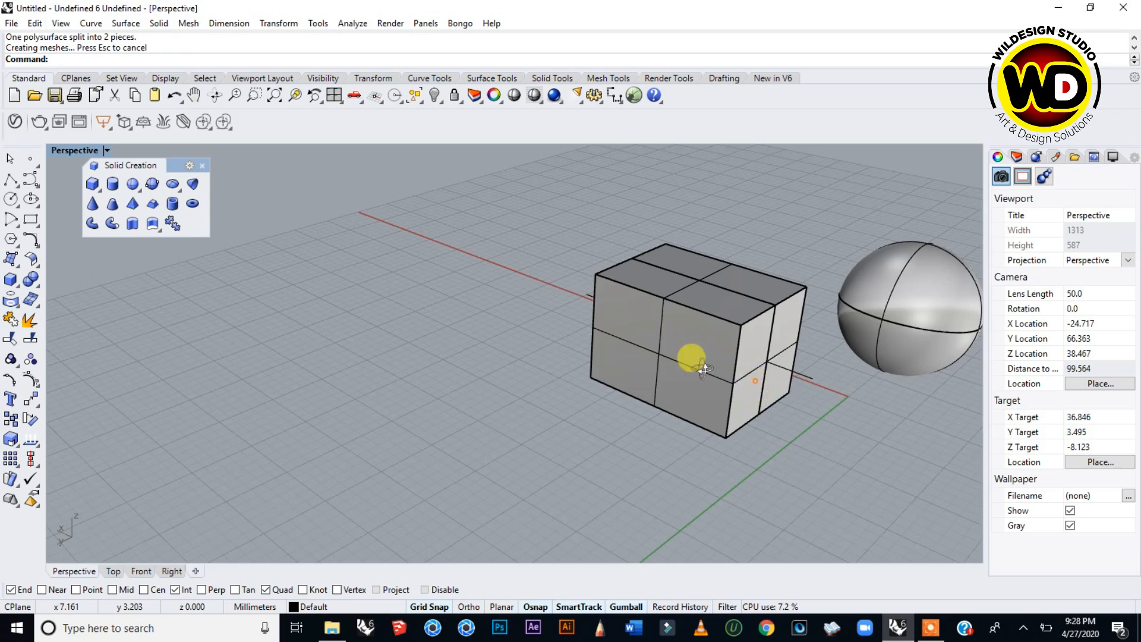
pyautogui.moveTo(753, 379); pyautogui.dragTo(696, 369, button='right')
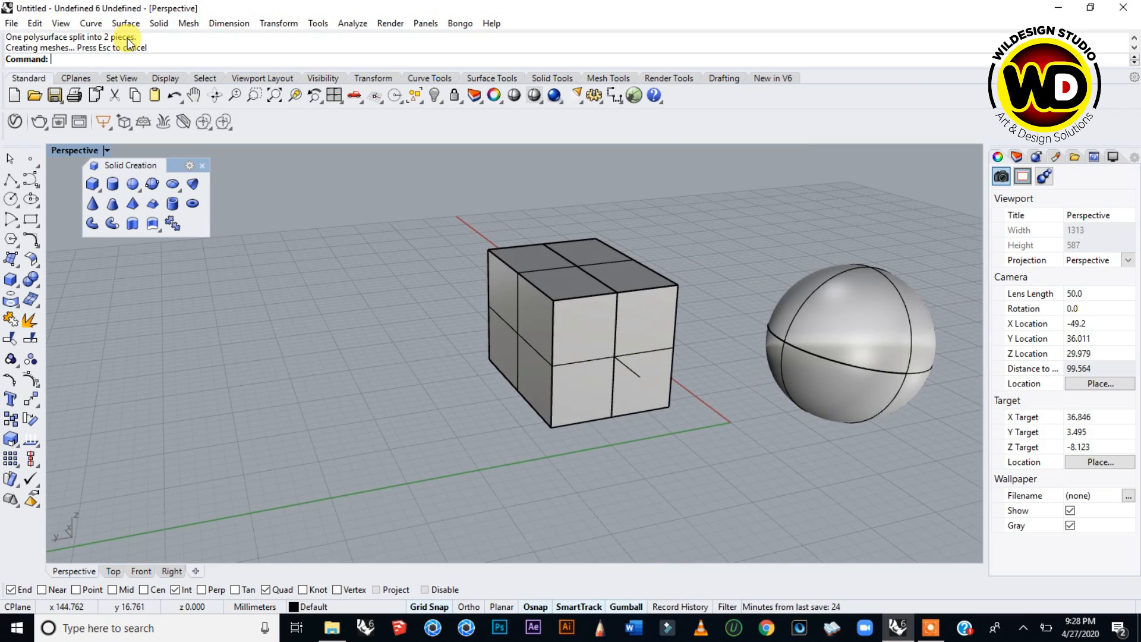
# Move one half of the split box about 8 mm along the green axis, away from the other half, and deselect it.
pyautogui.click(565, 322)
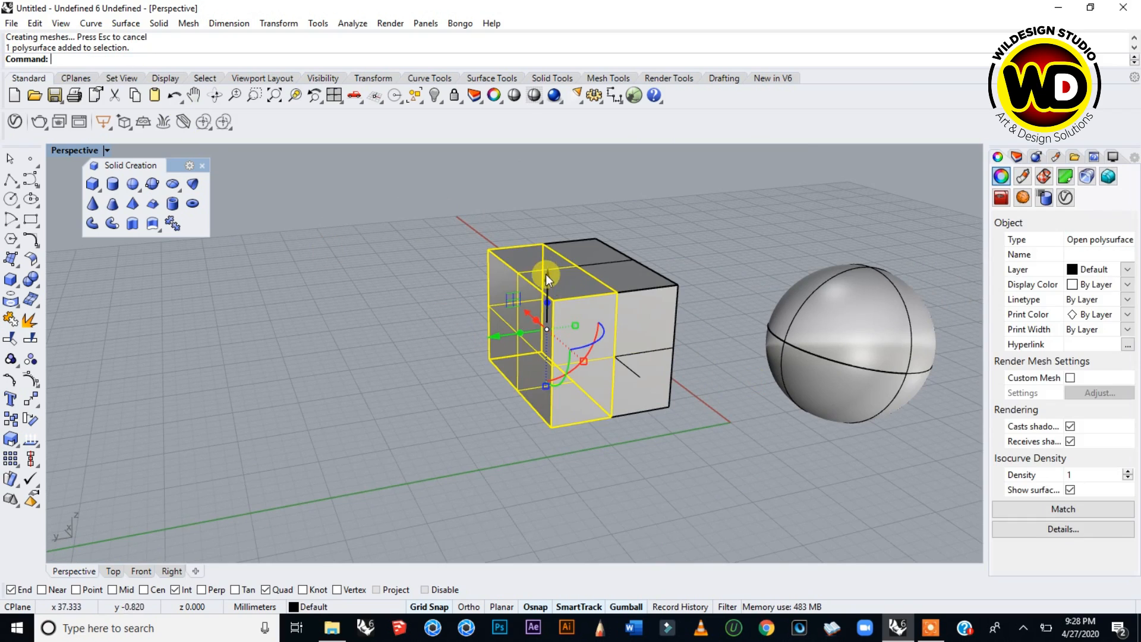
pyautogui.moveTo(505, 333); pyautogui.dragTo(409, 351)
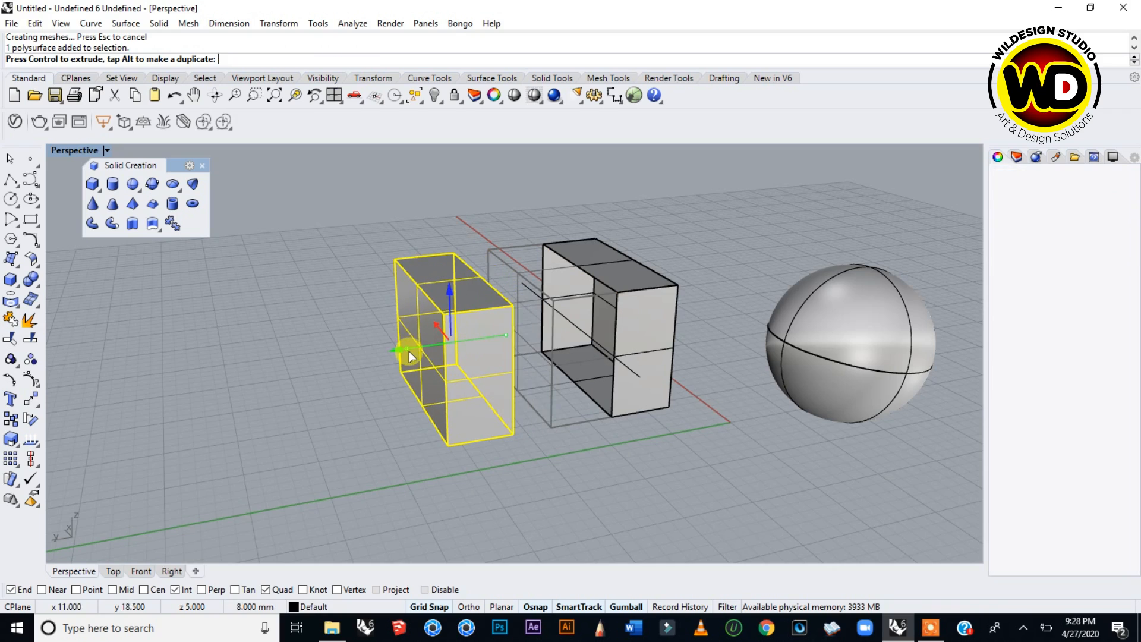
pyautogui.moveTo(562, 312); pyautogui.dragTo(573, 254, button='right')
pyautogui.click(573, 254)
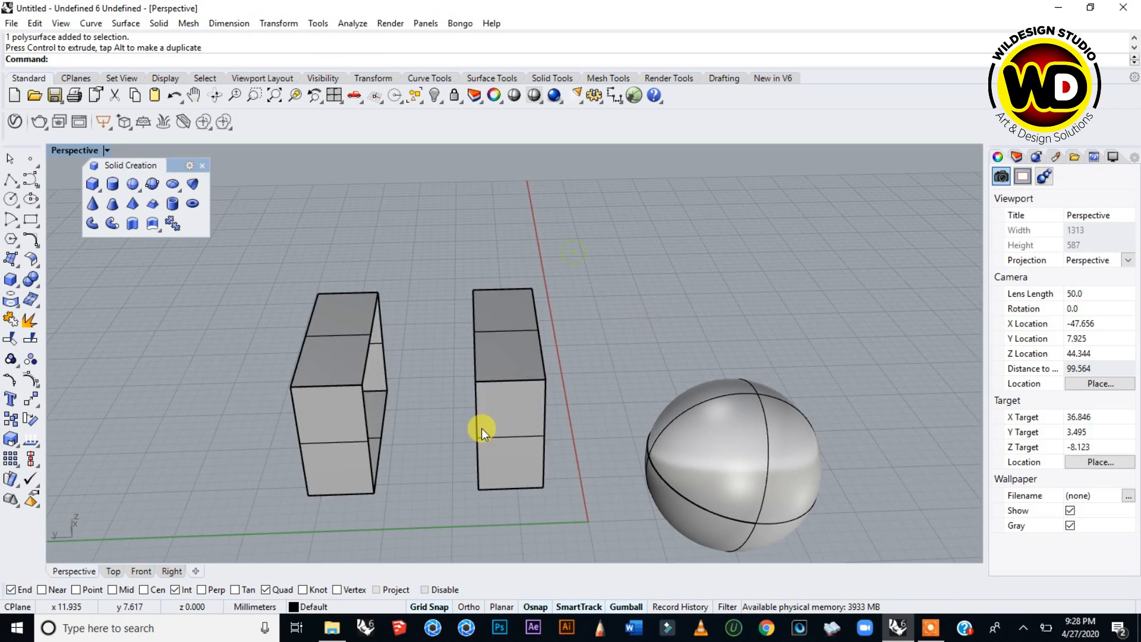
# Examine the separated box halves and the line between them from several angles, checking whether the cut faces are open.
pyautogui.moveTo(482, 428); pyautogui.dragTo(588, 387, button='right')
pyautogui.click(681, 354)
pyautogui.click(710, 259)
pyautogui.moveTo(646, 369); pyautogui.dragTo(666, 345, button='right')
pyautogui.scroll(3, 662, 321)
pyautogui.scroll(-2, 589, 306)
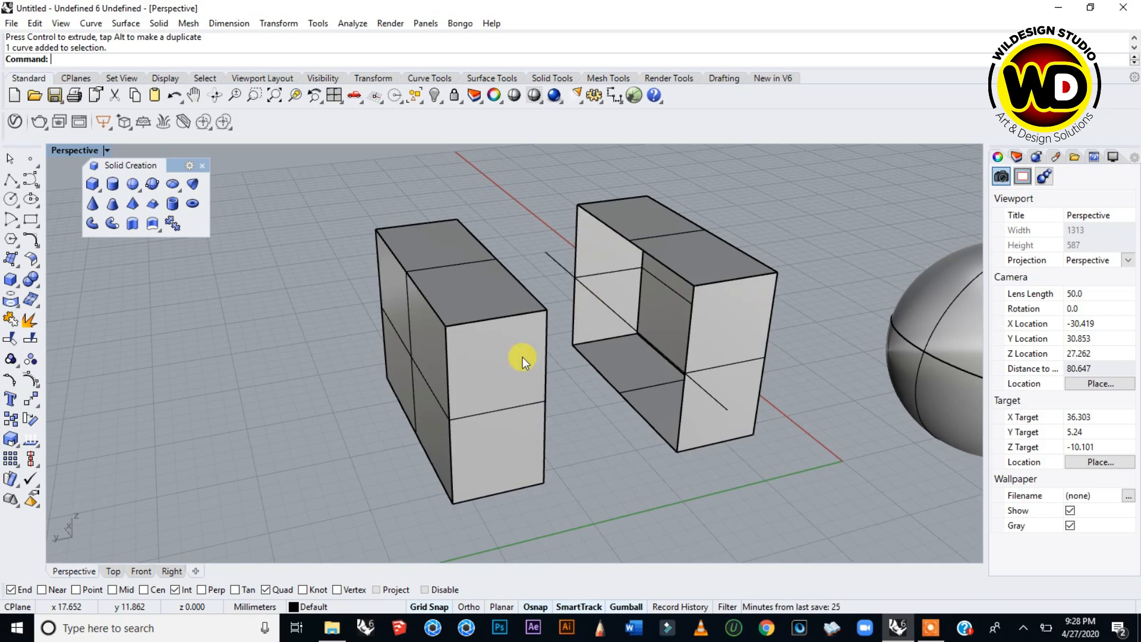
pyautogui.moveTo(523, 356); pyautogui.dragTo(379, 333, button='right')
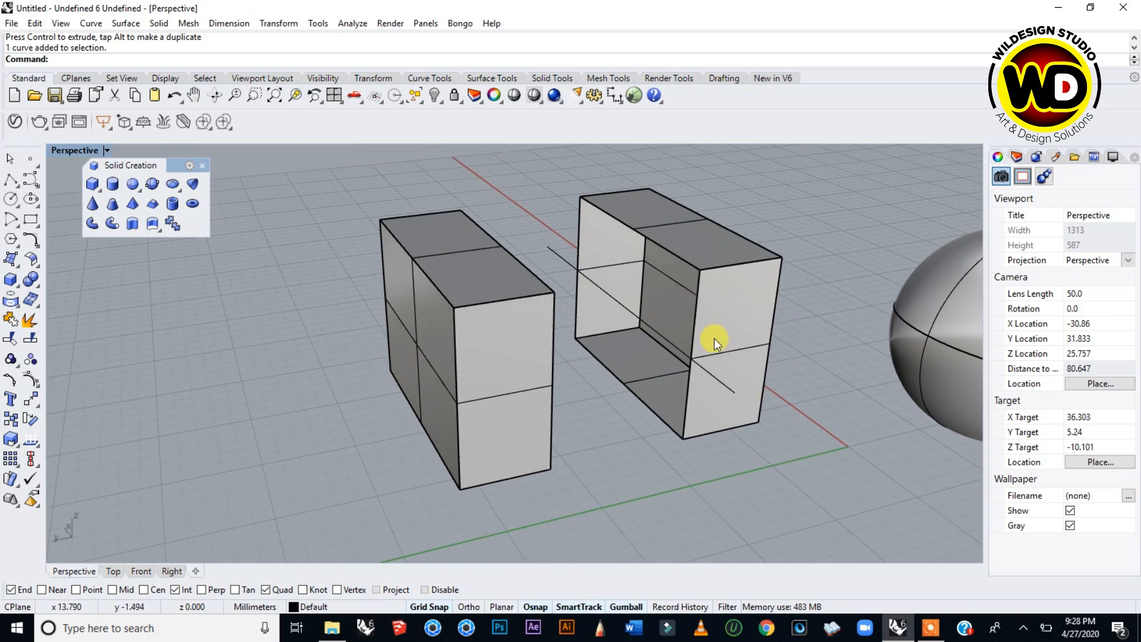
pyautogui.moveTo(354, 326); pyautogui.dragTo(524, 350, button='right')
# Undo the move of the box half and the split, and deselect the restored box.
pyautogui.scroll(-4, 517, 328)
pyautogui.hotkey('ctrl', 'z')
pyautogui.hotkey('ctrl', 'z')
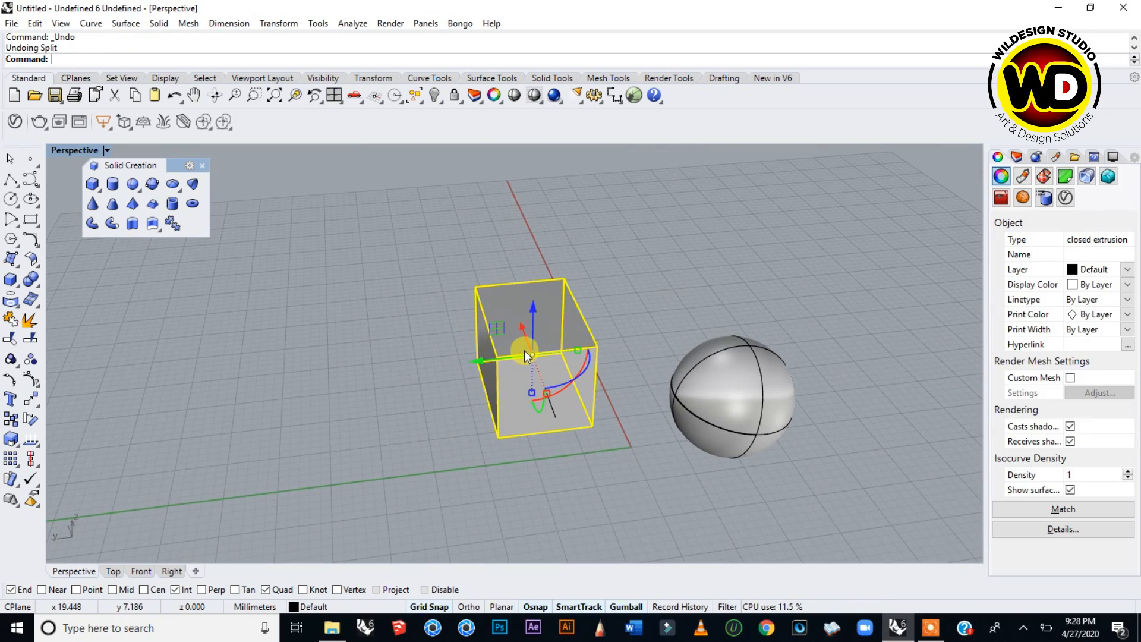
pyautogui.moveTo(398, 322); pyautogui.dragTo(471, 300, button='right')
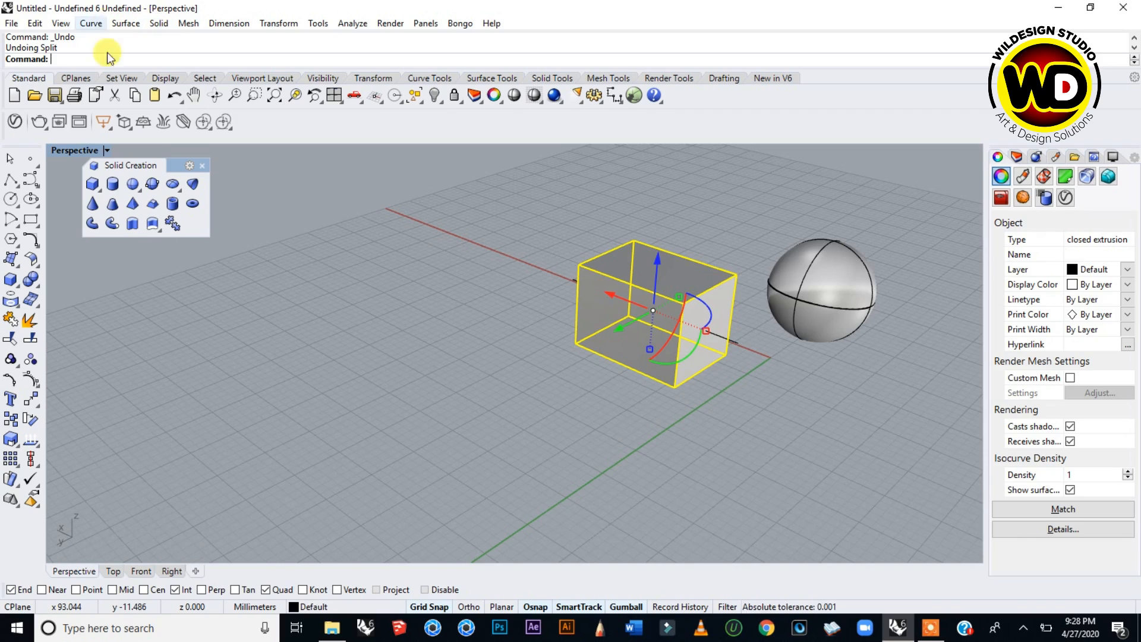
pyautogui.click(359, 291)
# Return to the four-viewport layout and draw a corner-to-corner plane in the Top view that extends past all sides of the box.
pyautogui.doubleClick(57, 151)
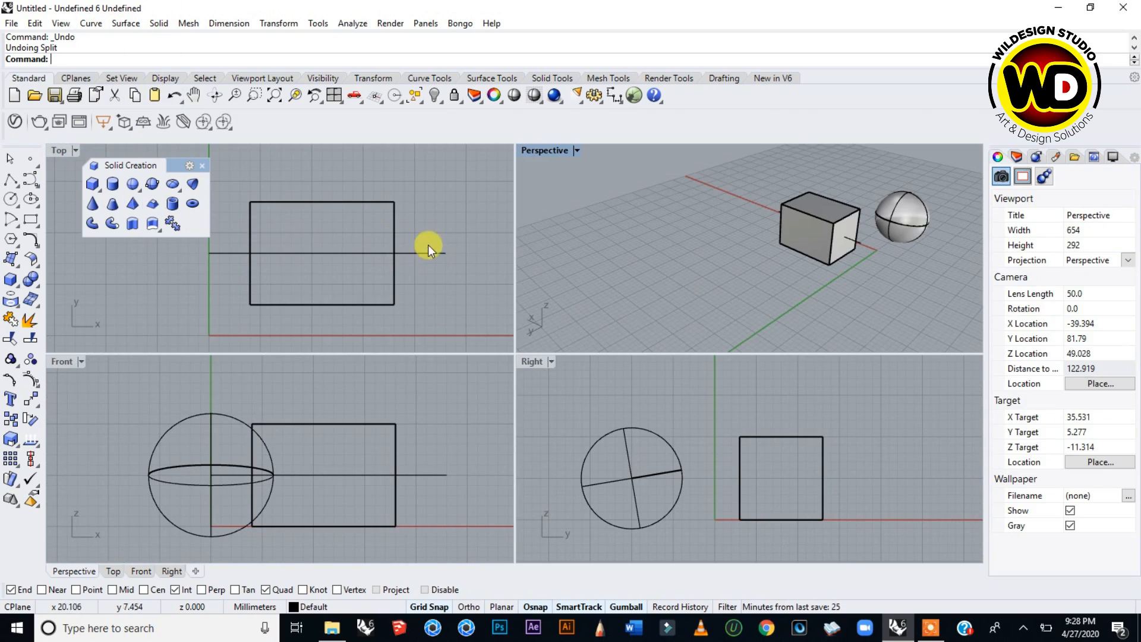
pyautogui.click(122, 23)
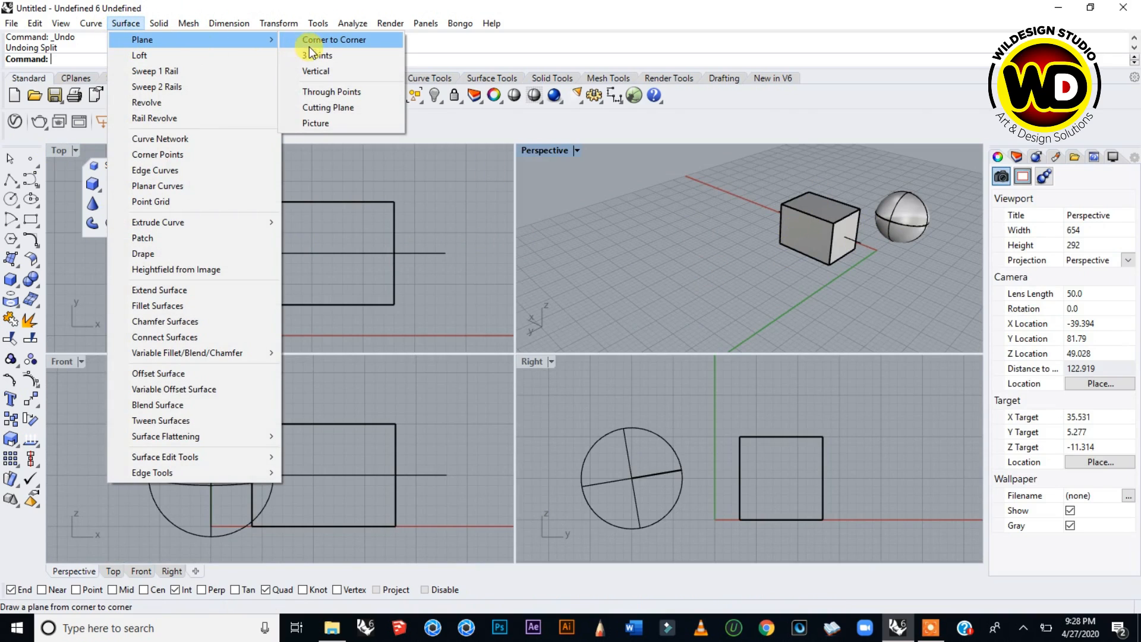
pyautogui.moveTo(217, 40)
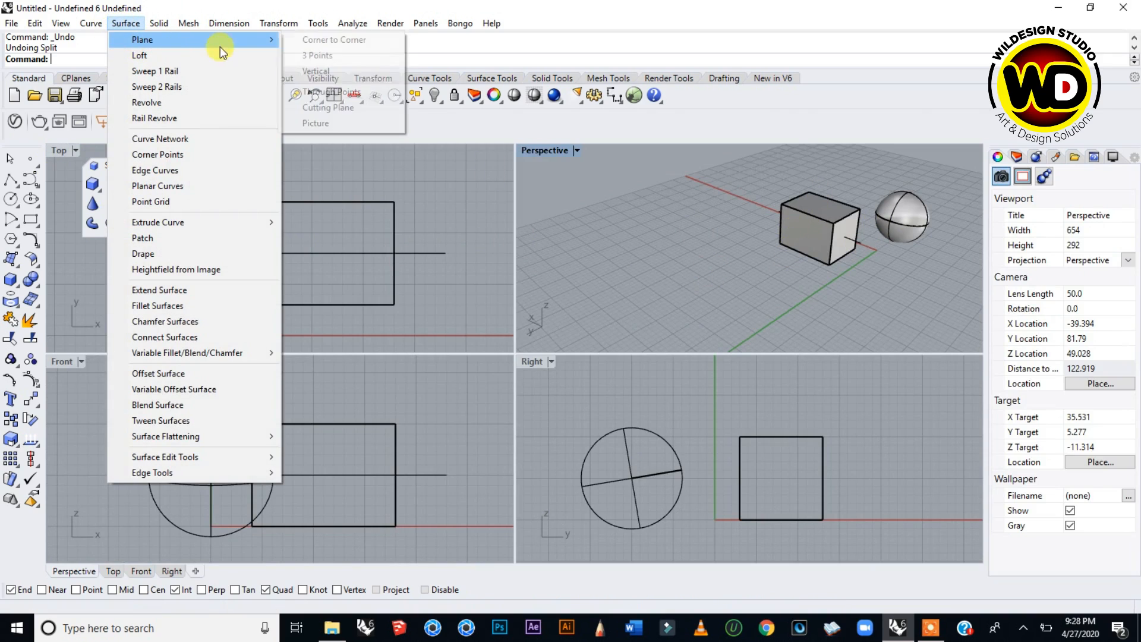
pyautogui.click(355, 45)
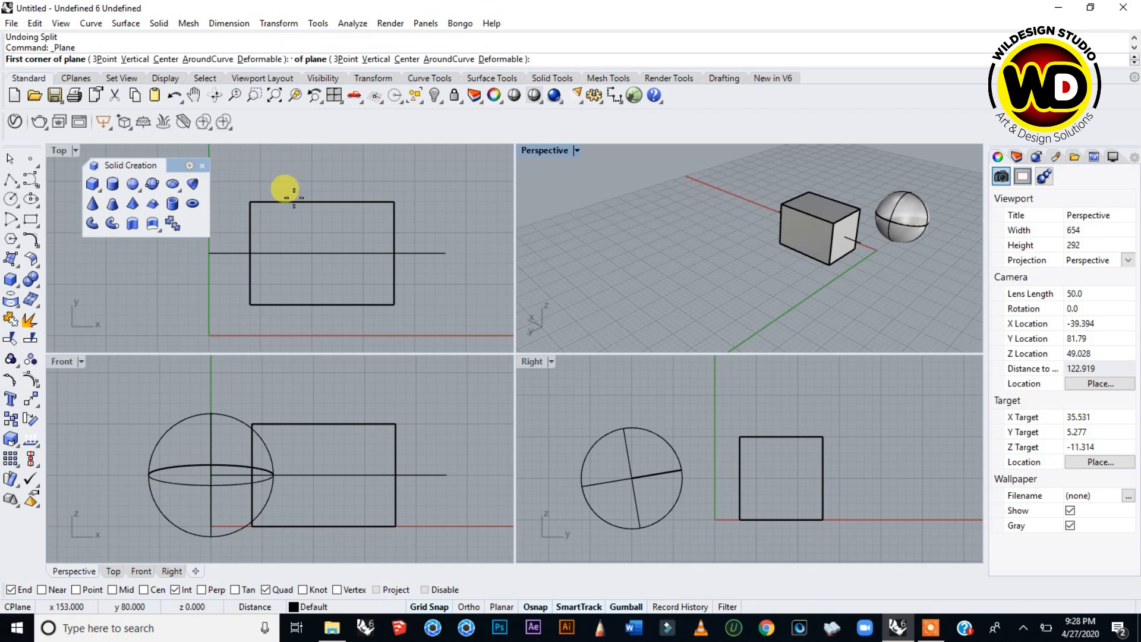
pyautogui.click(230, 181)
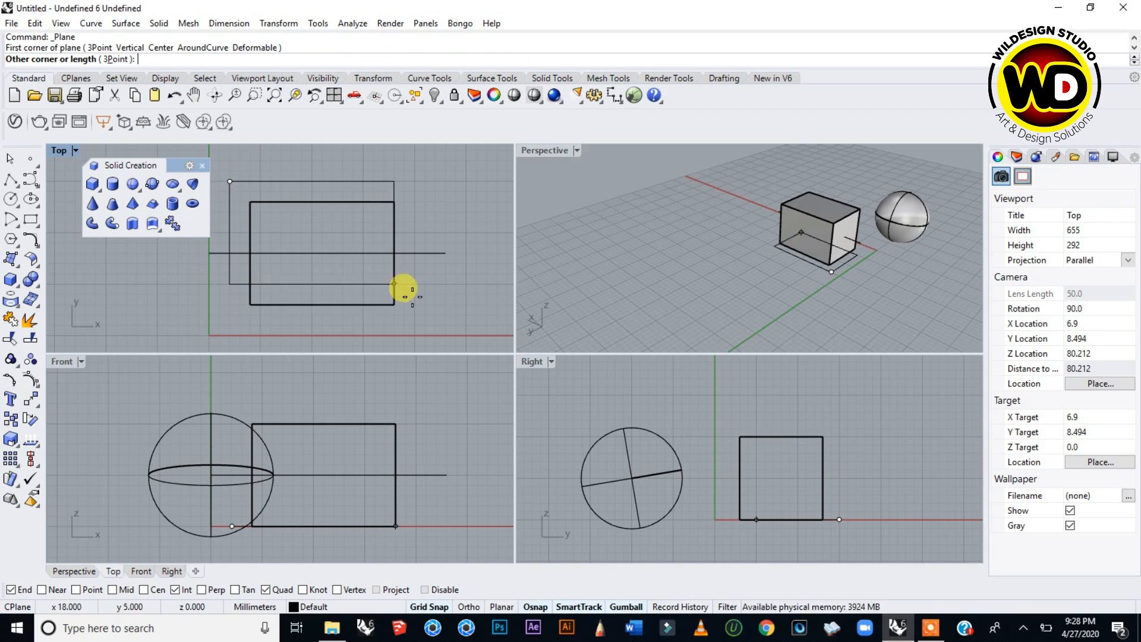
pyautogui.click(425, 324)
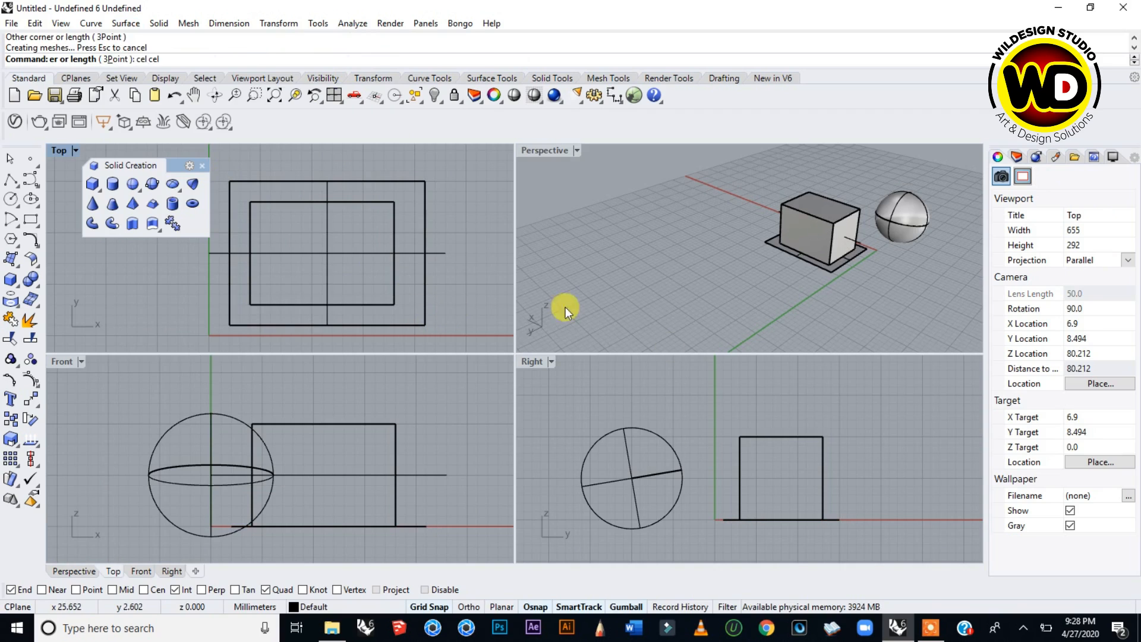
# Move the plane vertically up to the box's mid-height in the Right view and deselect it.
pyautogui.click(722, 518)
pyautogui.moveTo(781, 468); pyautogui.dragTo(780, 432)
pyautogui.click(730, 211)
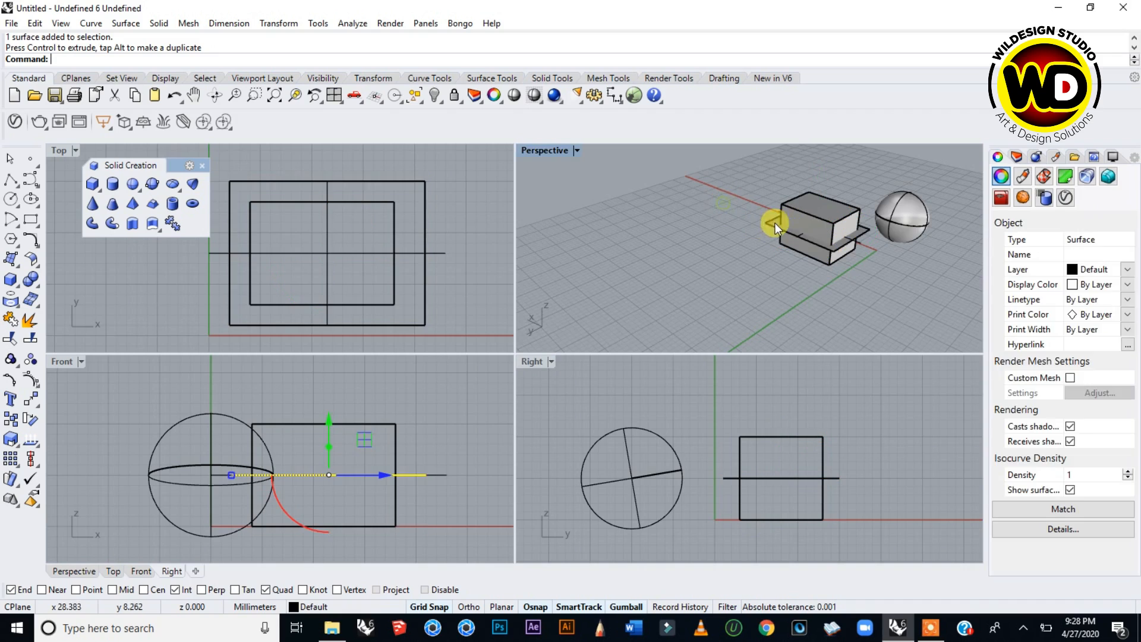
# Maximize the Perspective viewport to show the box with the plane passing through it.
pyautogui.scroll(7, 782, 220)
pyautogui.moveTo(804, 265); pyautogui.dragTo(769, 224, button='right')
pyautogui.scroll(-2, 814, 234)
pyautogui.scroll(2, 769, 223)
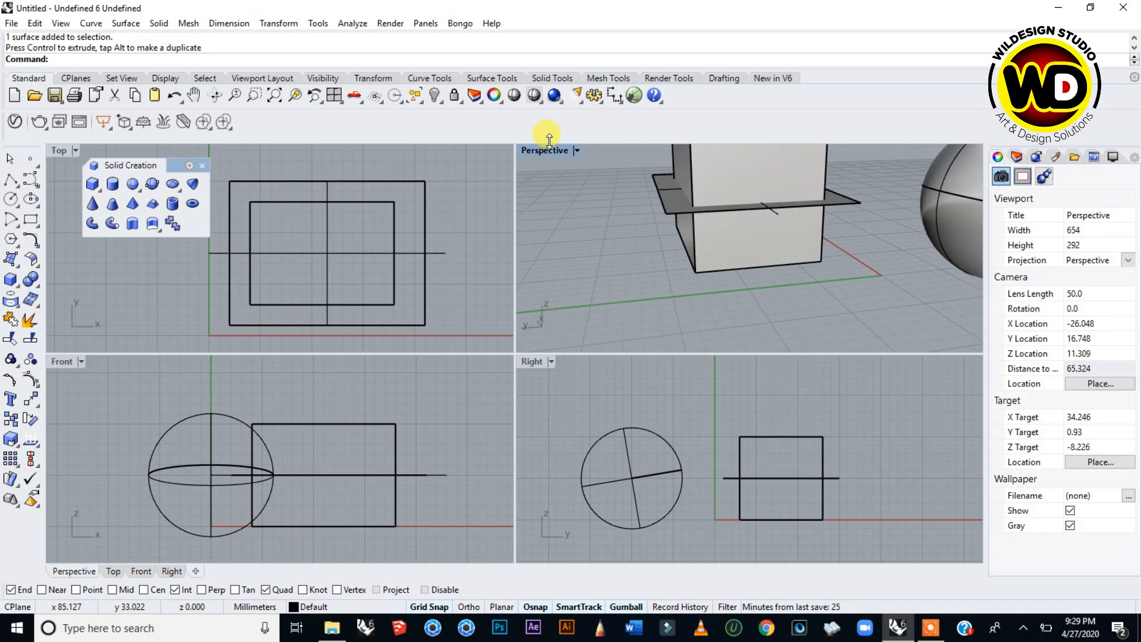
pyautogui.doubleClick(536, 153)
pyautogui.moveTo(387, 346); pyautogui.dragTo(419, 355, button='right')
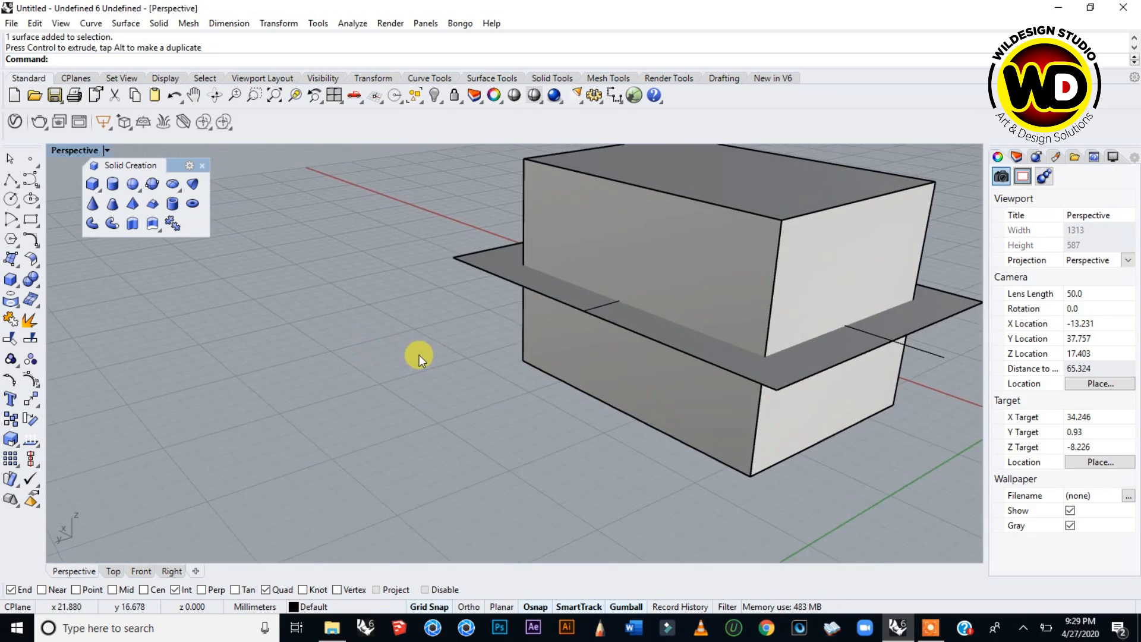
pyautogui.scroll(-2, 420, 354)
# Select the plane, examine from several angles how it extends through and beyond the box, and deselect it.
pyautogui.click(793, 323)
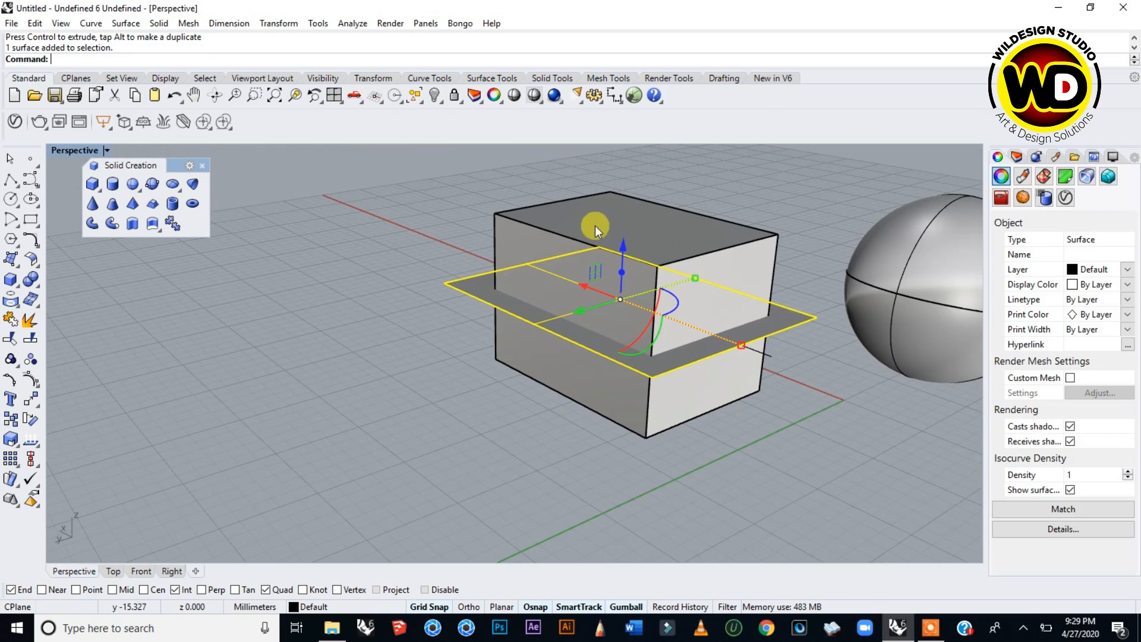
pyautogui.moveTo(625, 245)
pyautogui.mouseDown()
pyautogui.moveTo(619, 262)
pyautogui.moveTo(619, 241)
pyautogui.mouseUp()
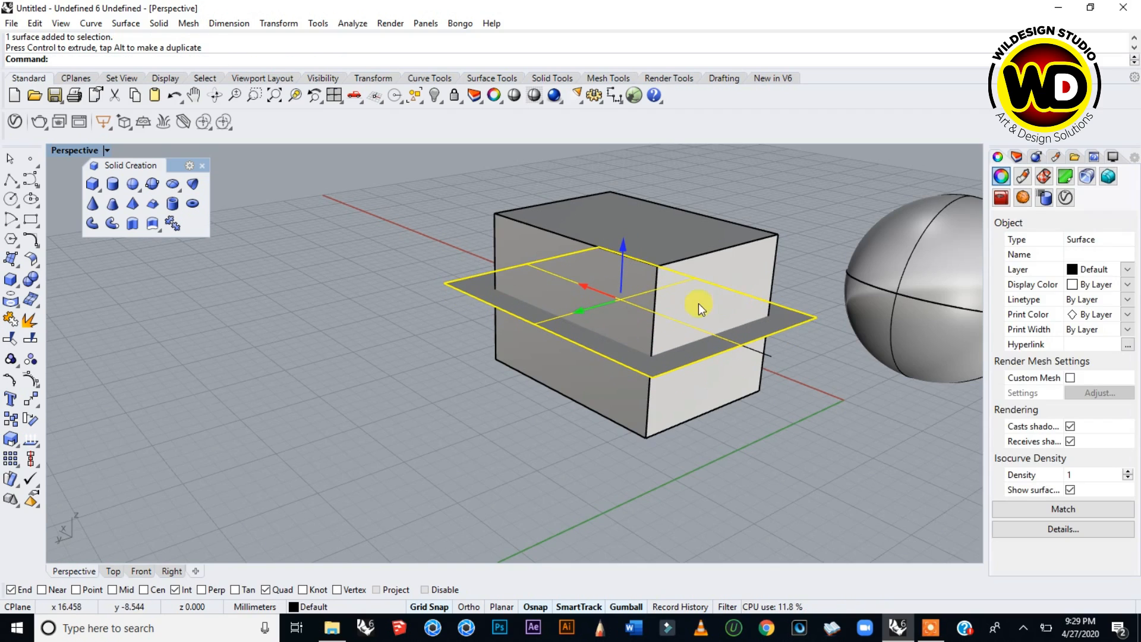
pyautogui.moveTo(566, 364); pyautogui.dragTo(611, 372, button='right')
pyautogui.moveTo(830, 330); pyautogui.dragTo(744, 334, button='right')
pyautogui.scroll(7, 493, 292)
pyautogui.moveTo(486, 333); pyautogui.dragTo(522, 360, button='right')
pyautogui.scroll(-6, 495, 341)
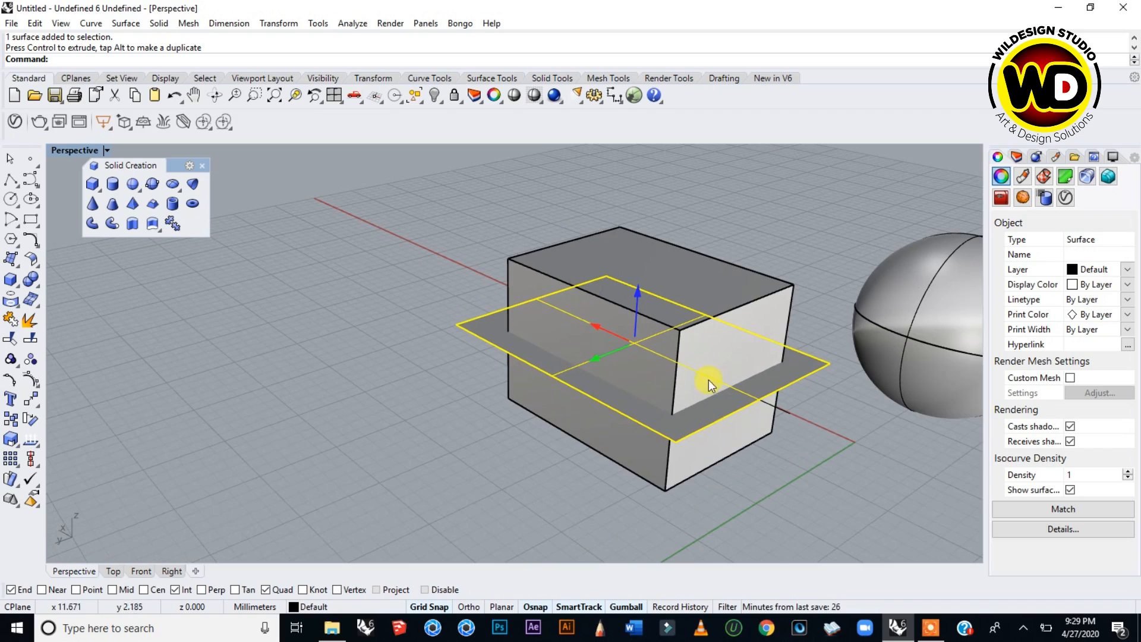
pyautogui.click(365, 193)
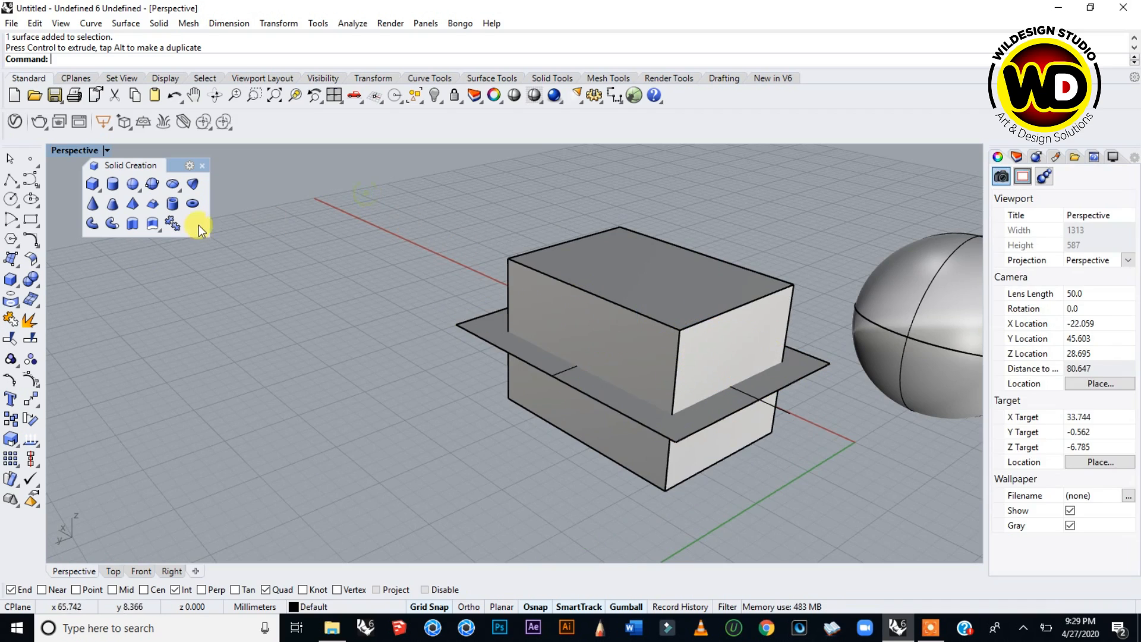
# Split the box using the horizontal plane at its mid-height as the cutting object.
pyautogui.click(33, 338)
pyautogui.scroll(2, 687, 355)
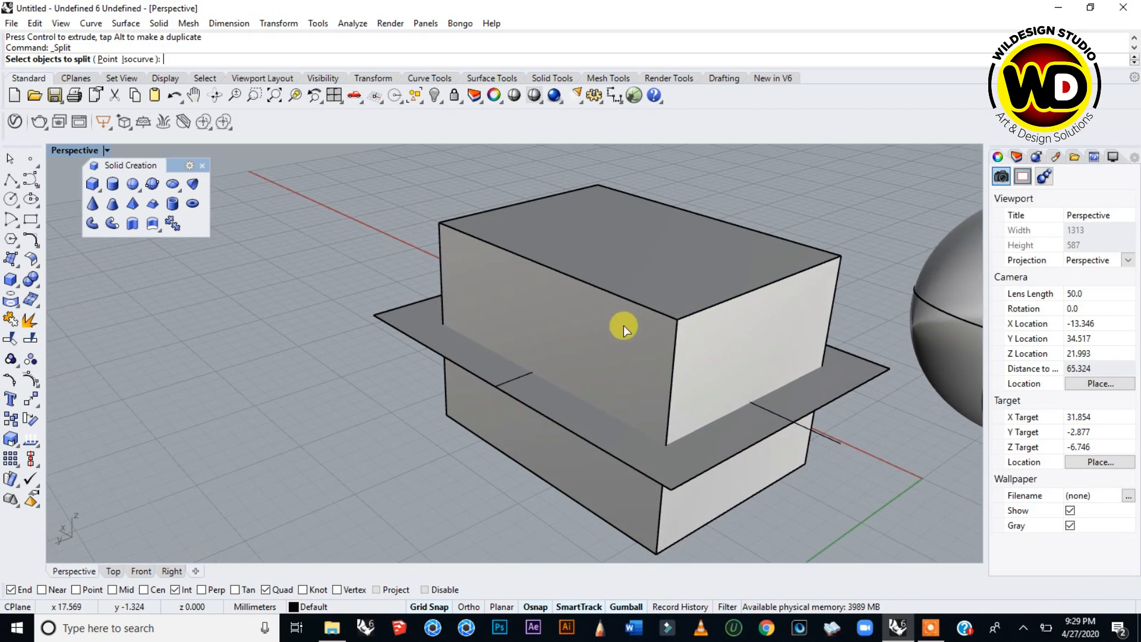
pyautogui.scroll(-2, 580, 300)
pyautogui.click(614, 234)
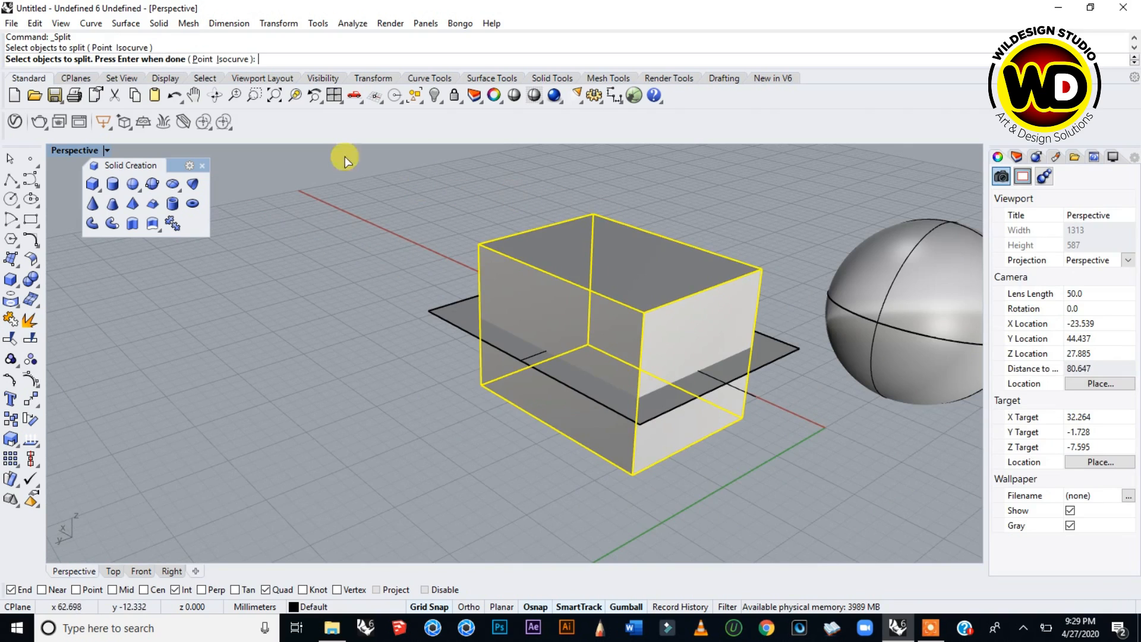
pyautogui.press('Return')
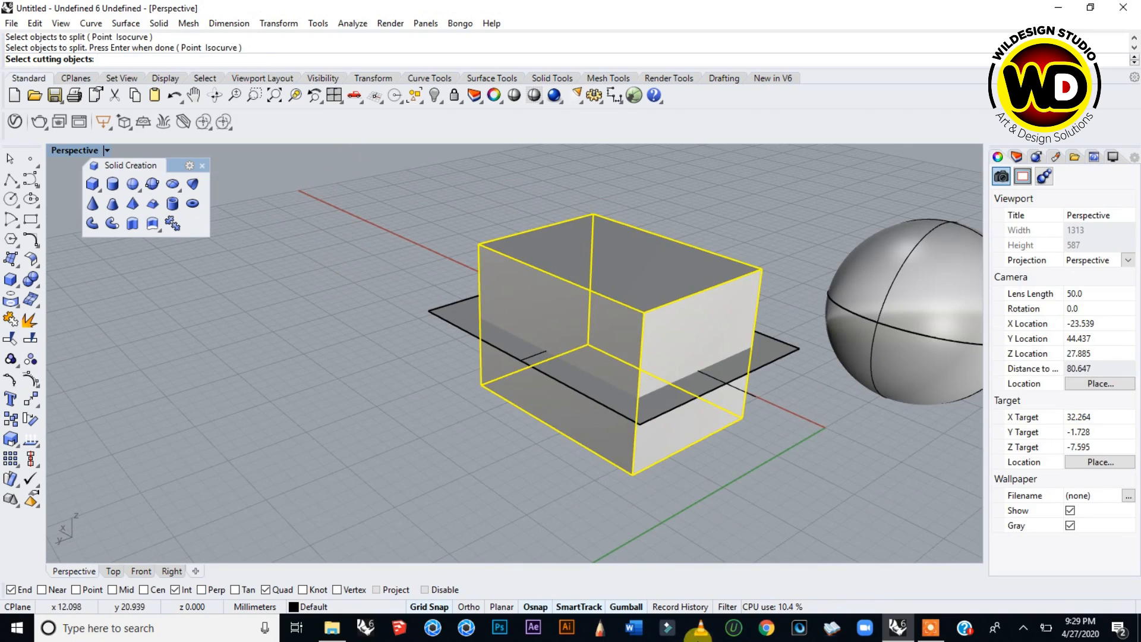
pyautogui.click(930, 628)
pyautogui.click(706, 606)
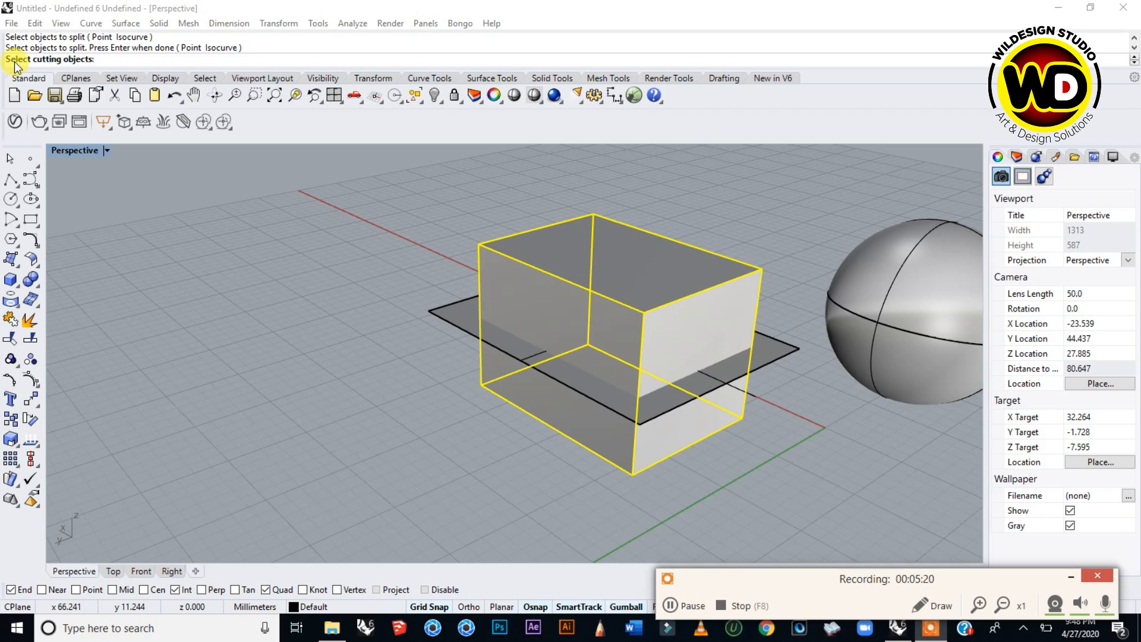
pyautogui.click(452, 313)
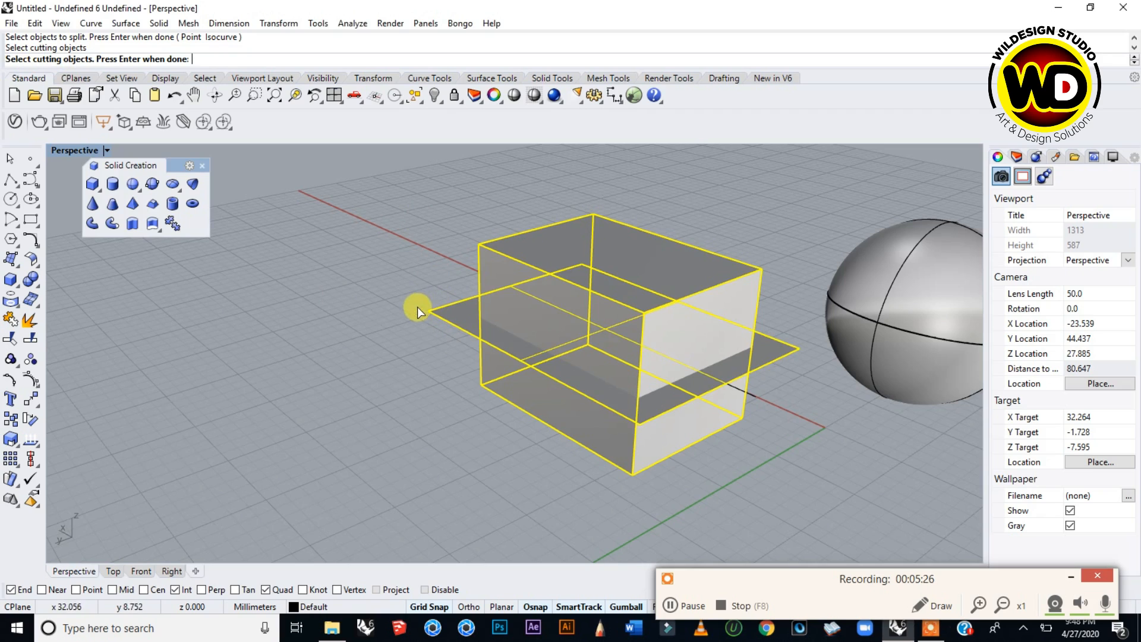
pyautogui.press('Return')
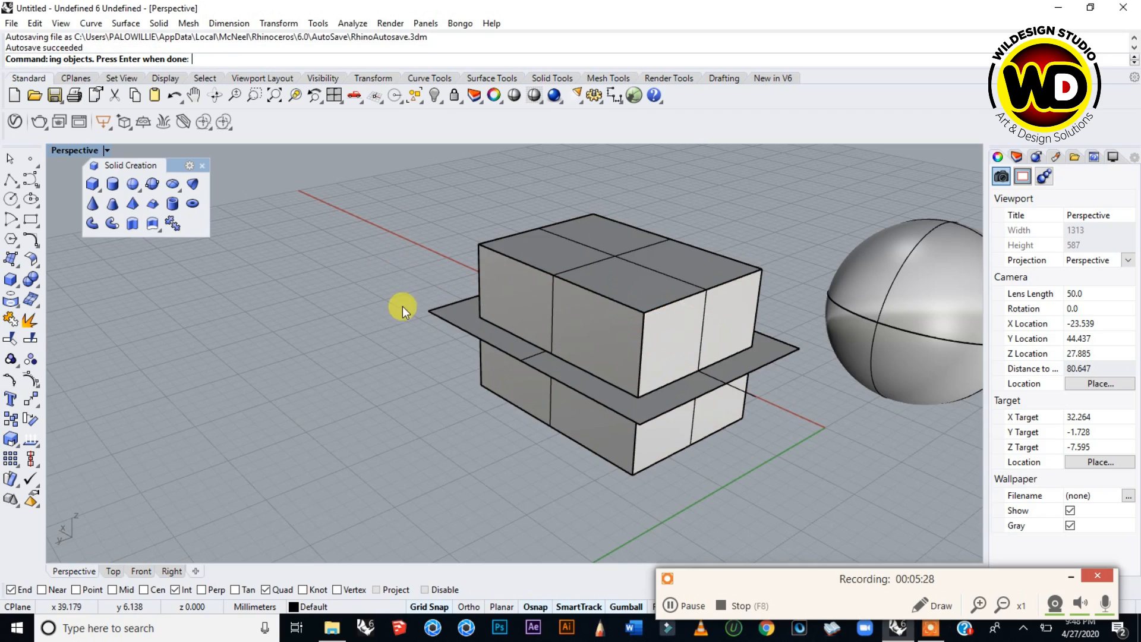
# Move the upper half of the split box along the green axis, clear of the plane and the lower half.
pyautogui.moveTo(633, 344); pyautogui.dragTo(644, 299, button='right')
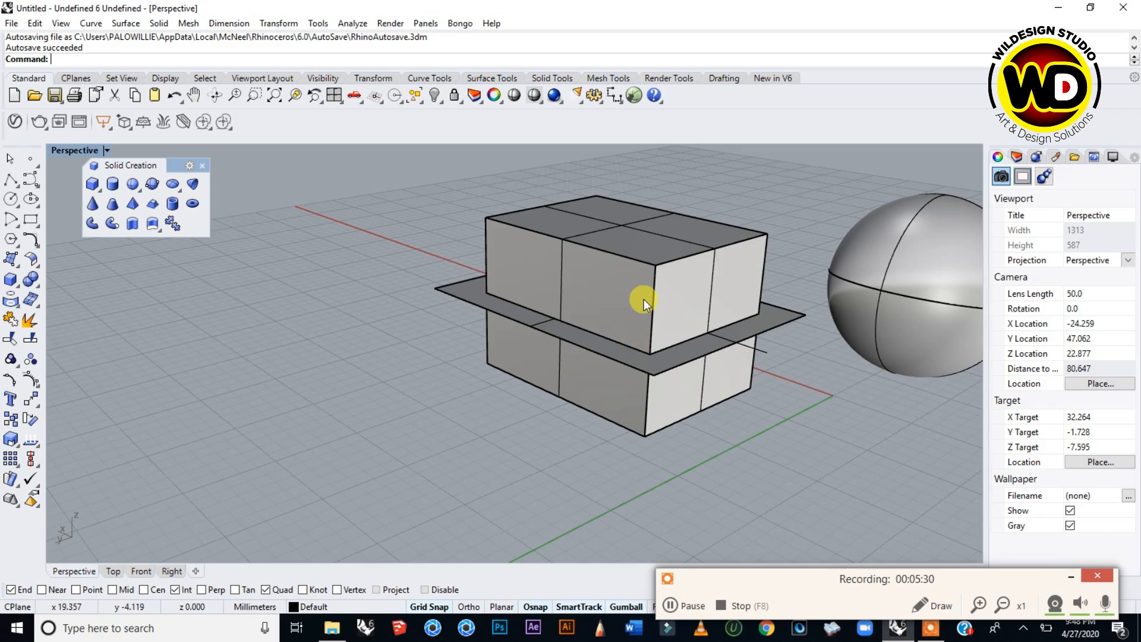
pyautogui.click(651, 273)
pyautogui.moveTo(590, 269); pyautogui.dragTo(328, 387)
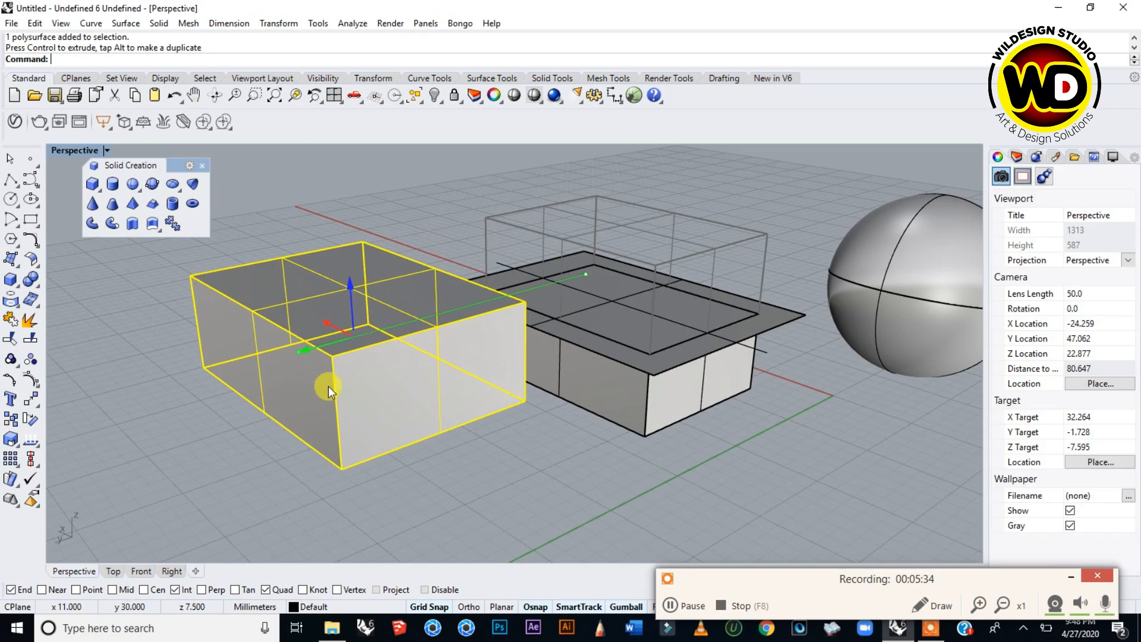
pyautogui.moveTo(704, 416); pyautogui.dragTo(558, 380, button='right')
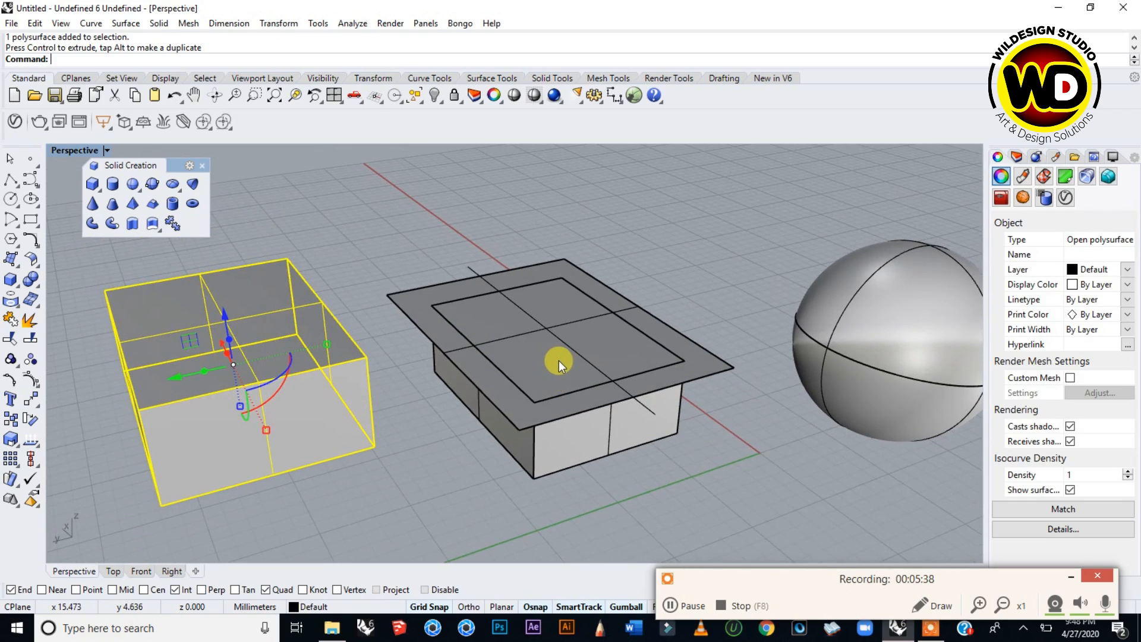
# Hide the horizontal cutting plane lying on top of the lower box half.
pyautogui.scroll(3, 558, 360)
pyautogui.click(743, 356)
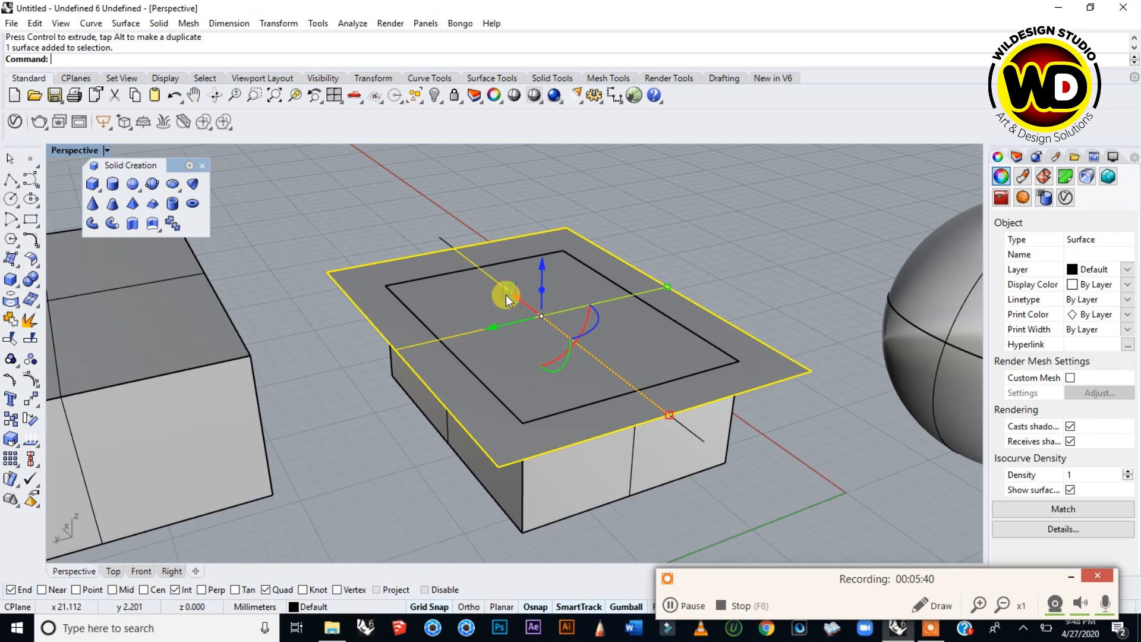
pyautogui.click(435, 95)
pyautogui.moveTo(529, 321); pyautogui.dragTo(442, 323, button='right')
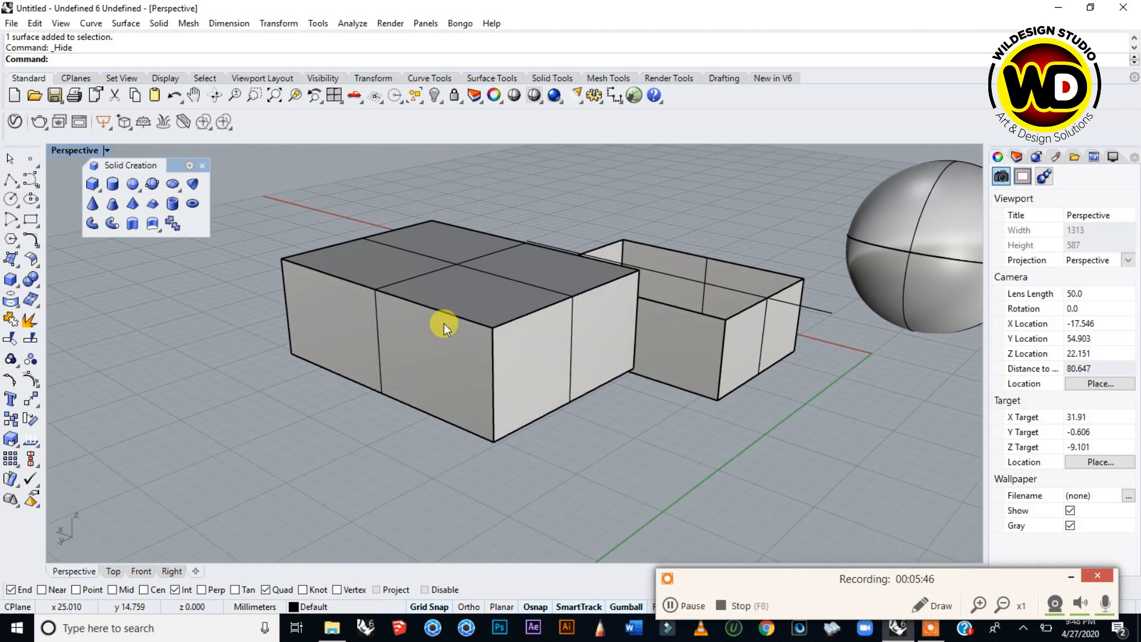
# Examine the separated box halves from several angles, including the open interior of the lower half.
pyautogui.scroll(-3, 443, 323)
pyautogui.scroll(3, 482, 315)
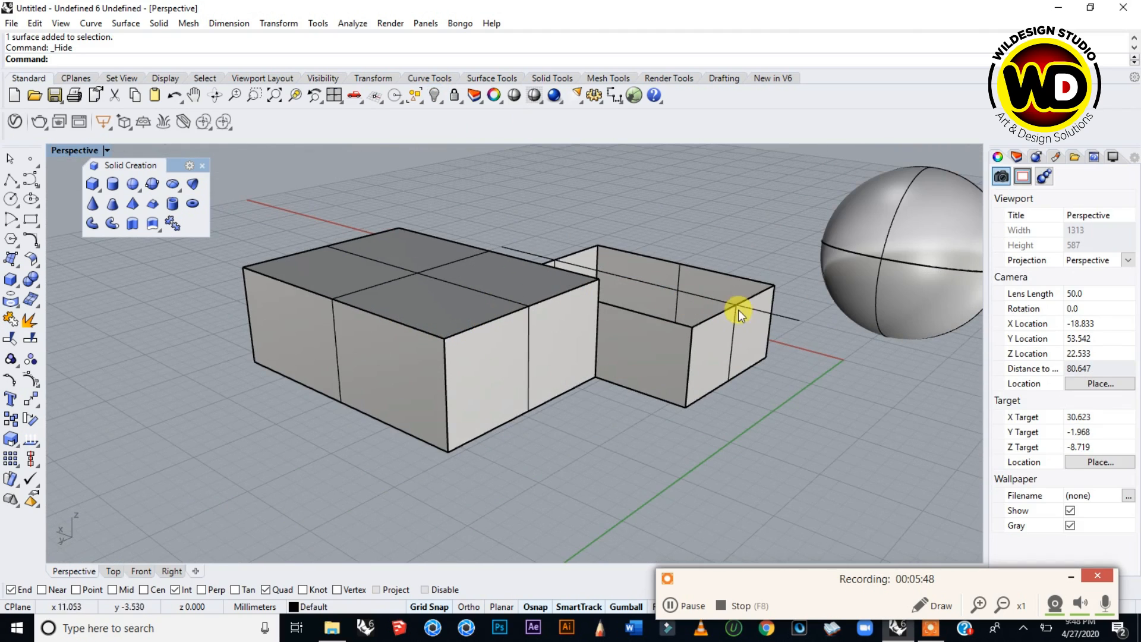
pyautogui.scroll(2, 600, 350)
pyautogui.moveTo(600, 349); pyautogui.dragTo(626, 337, button='right')
pyautogui.scroll(-4, 626, 337)
pyautogui.scroll(4, 619, 333)
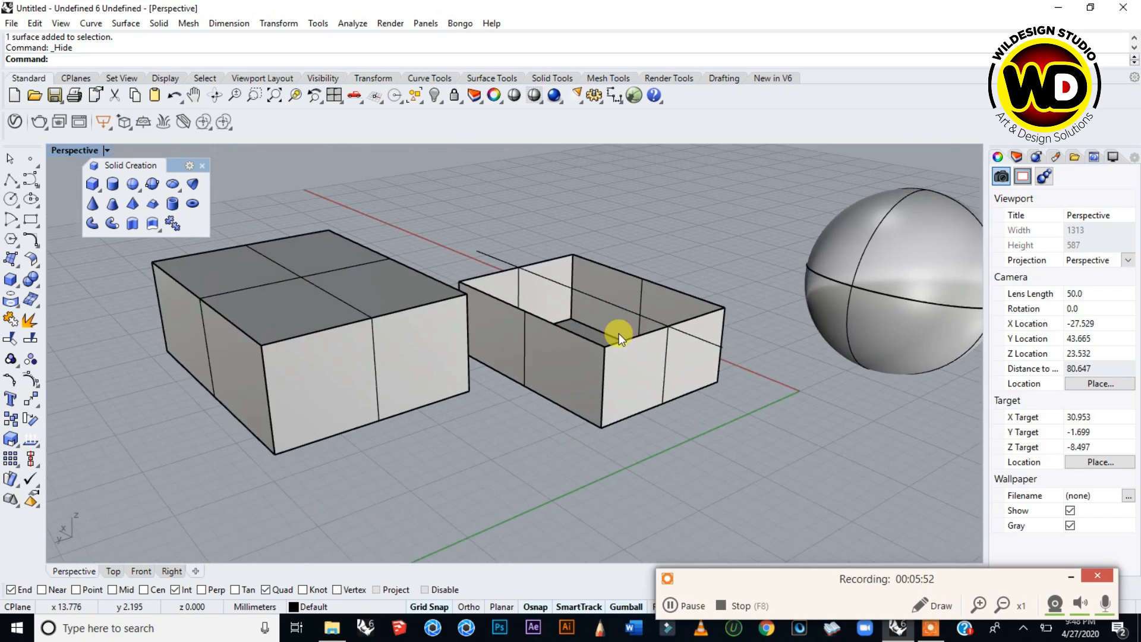
pyautogui.scroll(-2, 618, 333)
pyautogui.moveTo(703, 318); pyautogui.dragTo(665, 331, button='right')
pyautogui.scroll(2, 834, 354)
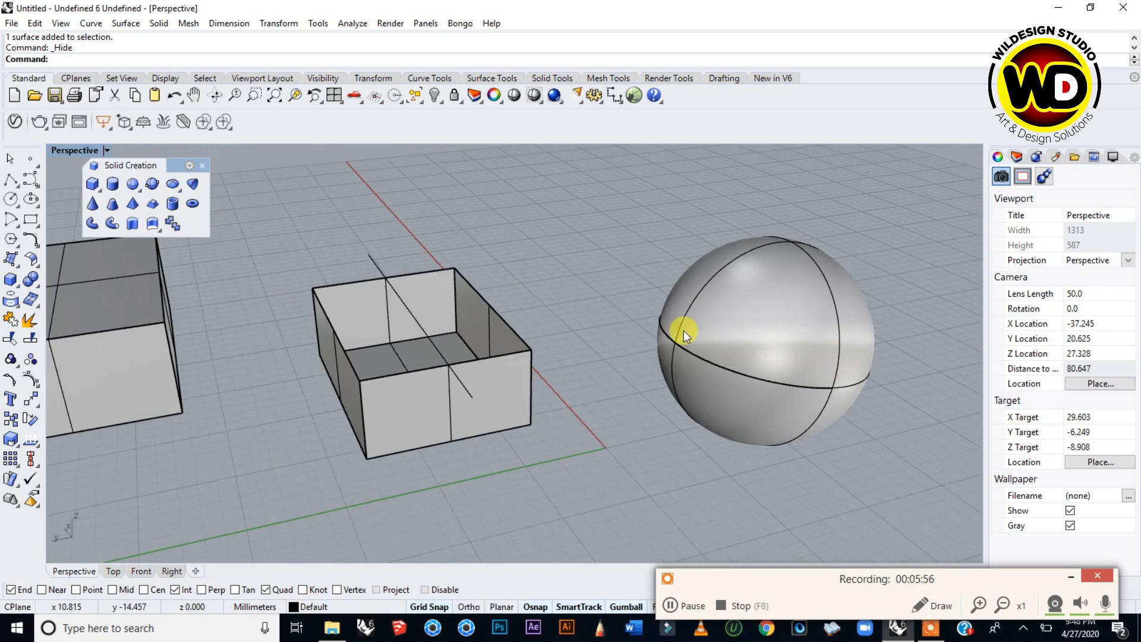
pyautogui.scroll(-2, 633, 334)
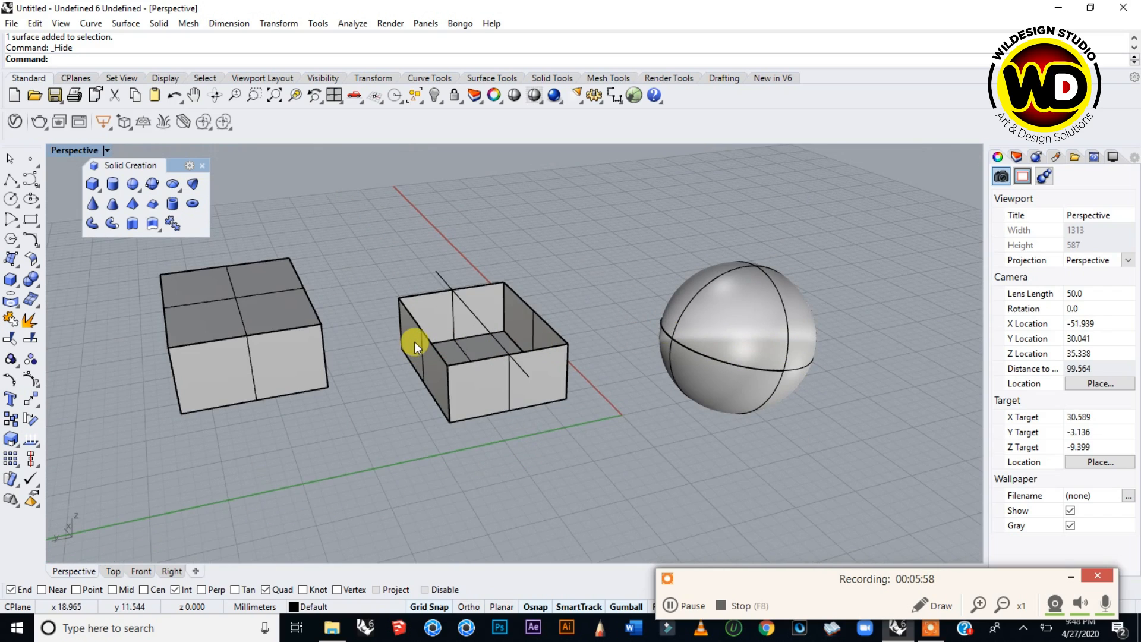
# Undo the hide, the split and the moves back to the whole box, keeping the plane at its base.
pyautogui.hotkey('ctrl', 'z')
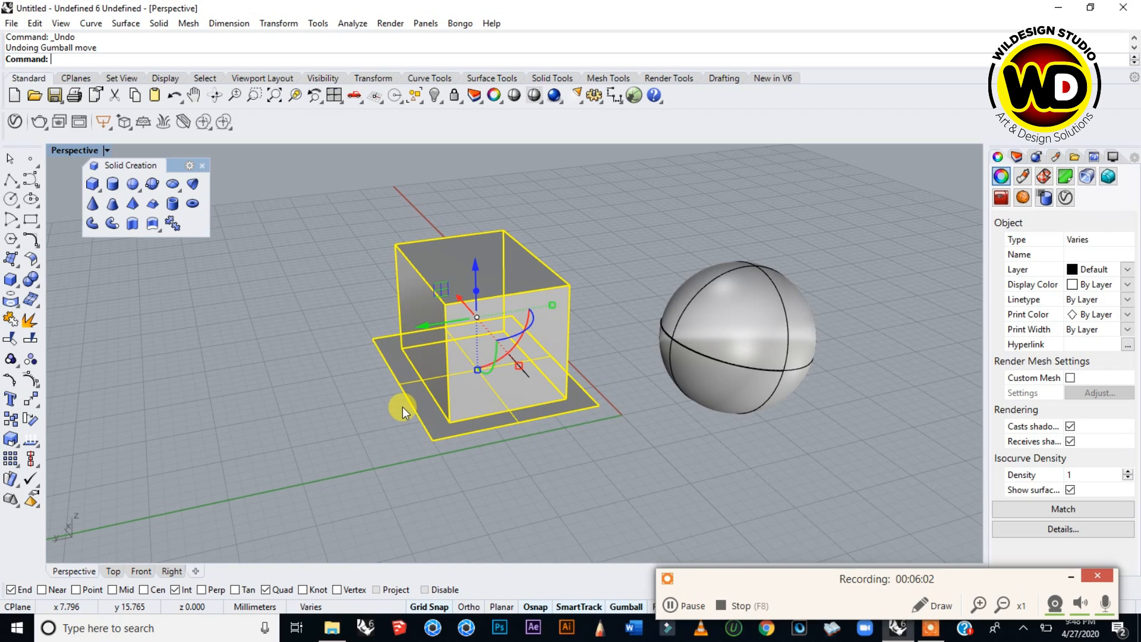
pyautogui.hotkey('ctrl', 'z')
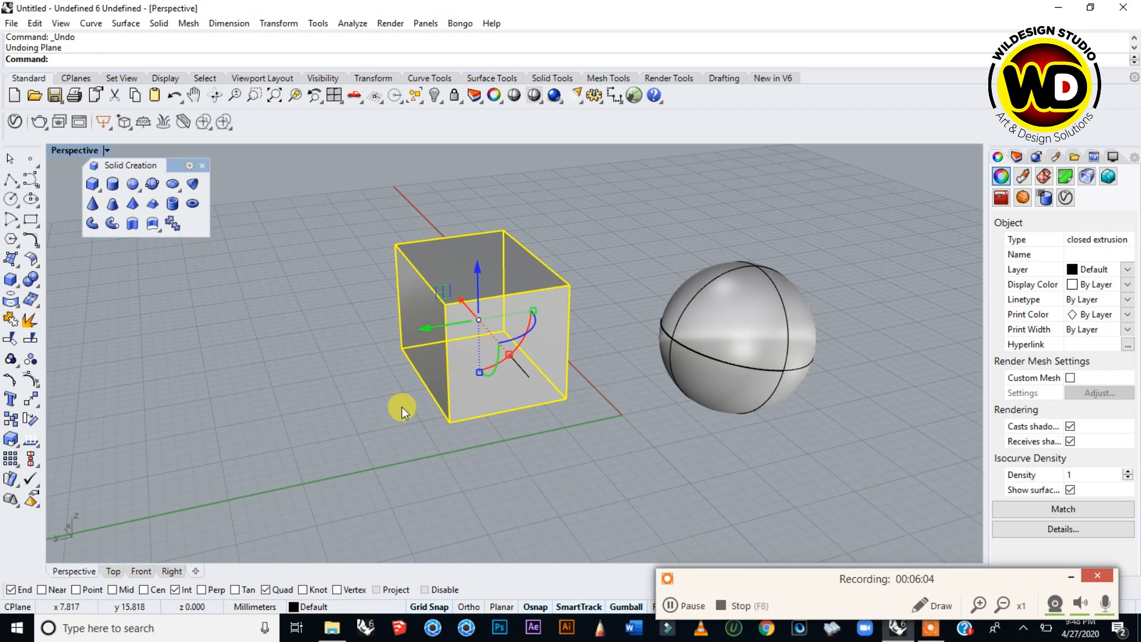
pyautogui.hotkey('ctrl', 'y')
# Clear the selection and hide only the plane surface at the base of the box.
pyautogui.click(319, 407)
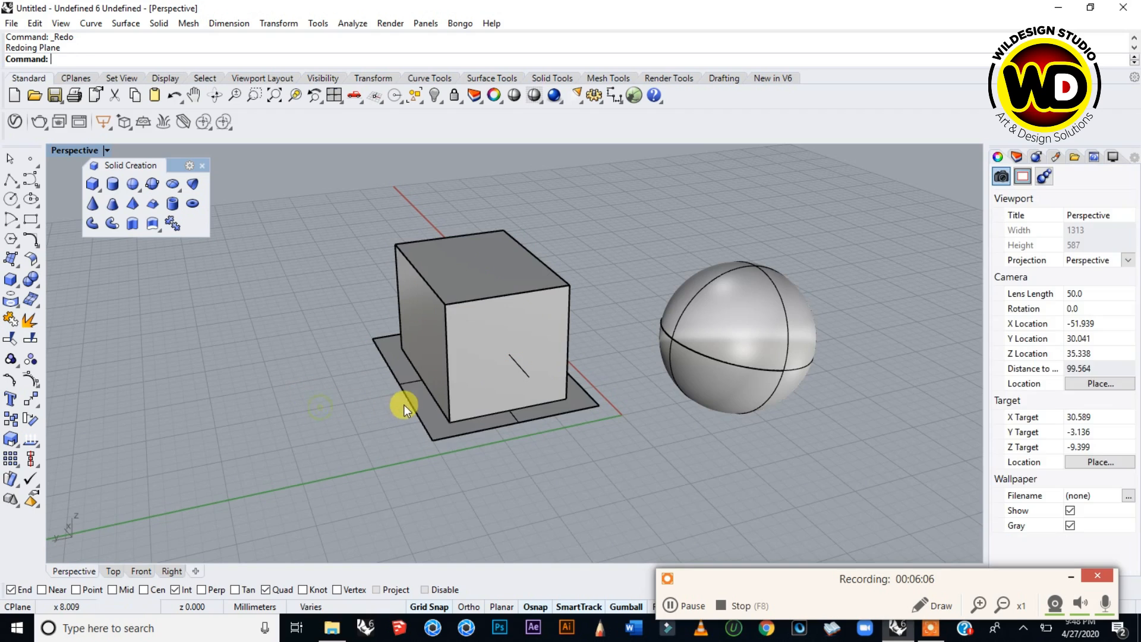
pyautogui.click(422, 399)
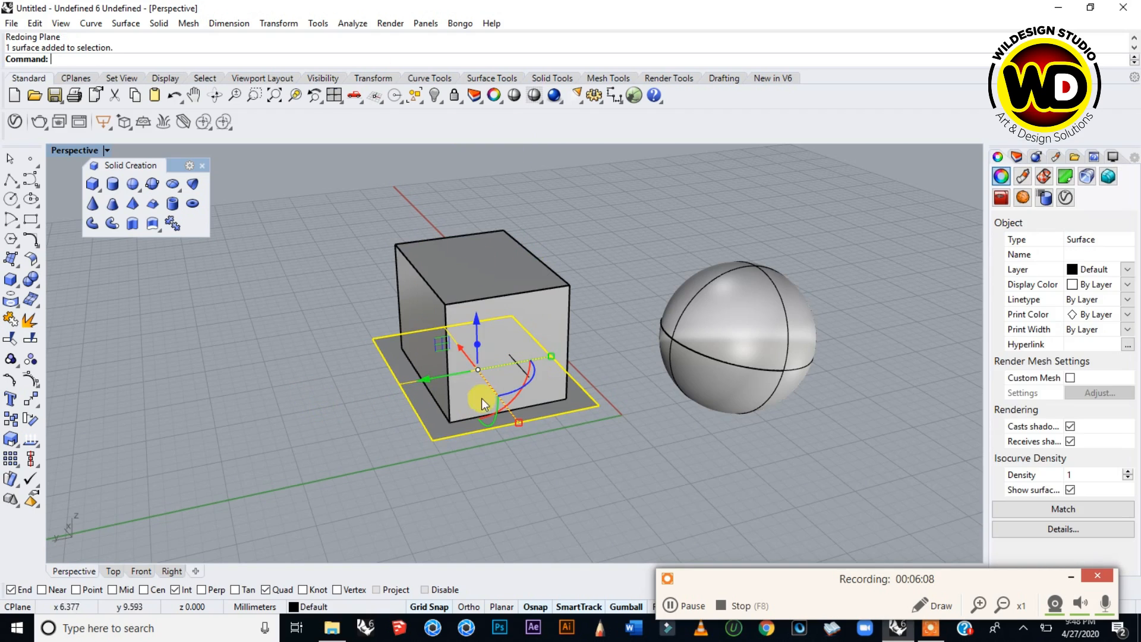
pyautogui.click(435, 95)
# Examine the whole box and the line running through it from several angles.
pyautogui.moveTo(441, 331); pyautogui.dragTo(631, 402, button='right')
pyautogui.scroll(4, 669, 368)
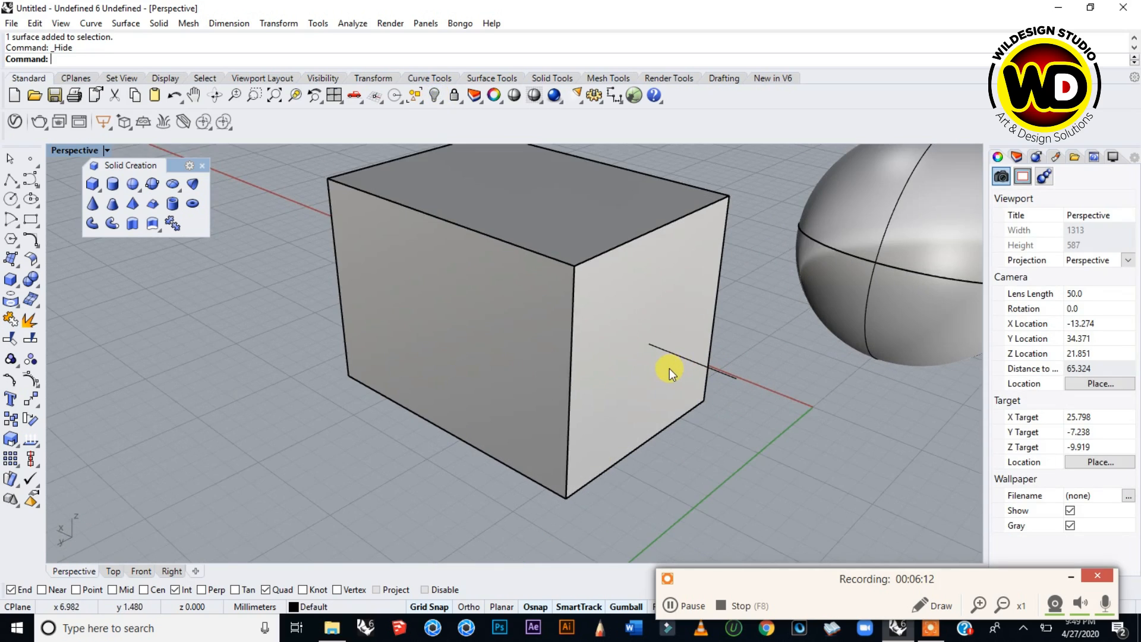
pyautogui.scroll(-4, 669, 369)
pyautogui.moveTo(654, 364); pyautogui.dragTo(619, 326, button='right')
pyautogui.scroll(4, 568, 263)
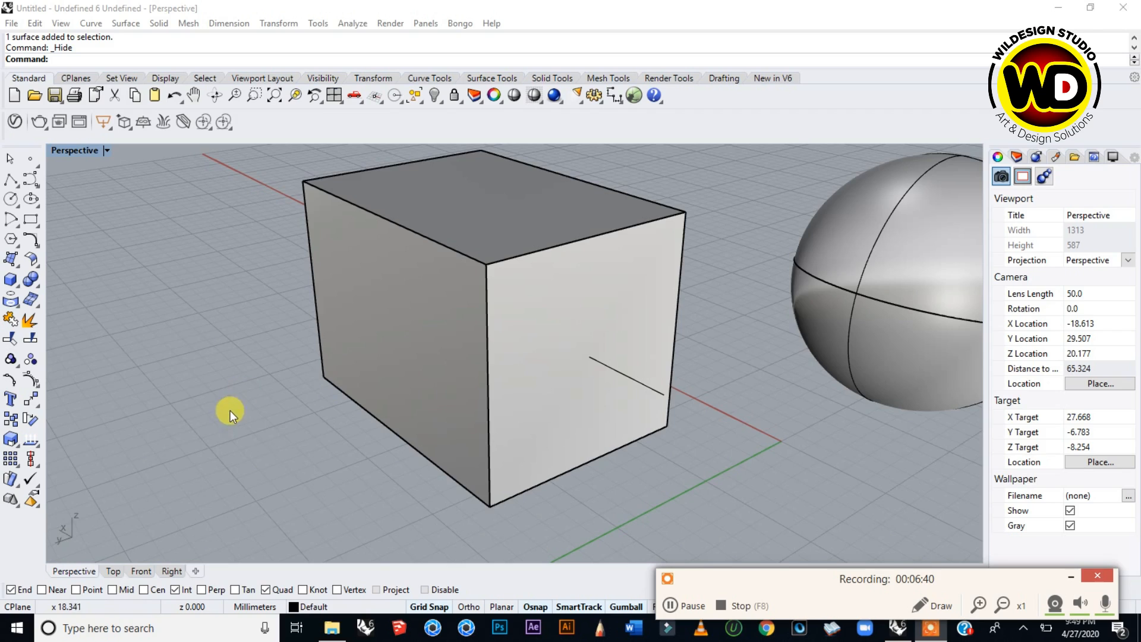
pyautogui.scroll(-2, 262, 455)
pyautogui.moveTo(325, 455); pyautogui.dragTo(339, 433, button='right')
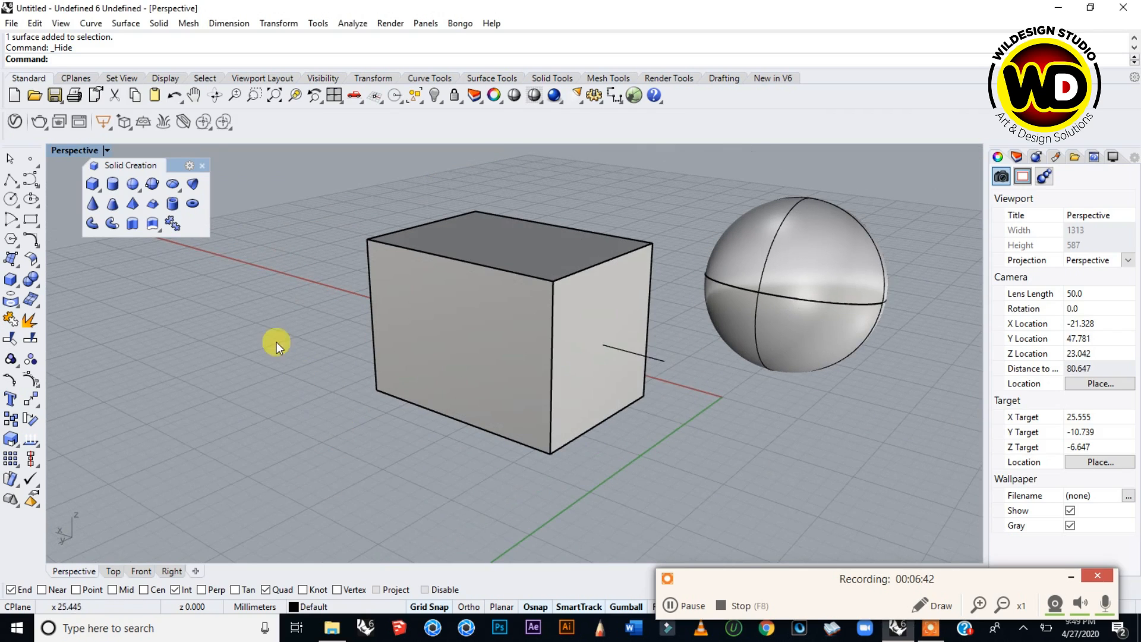
pyautogui.moveTo(385, 370)
pyautogui.mouseDown(button='right')
pyautogui.moveTo(344, 365)
pyautogui.moveTo(369, 381)
pyautogui.mouseUp(button='right')
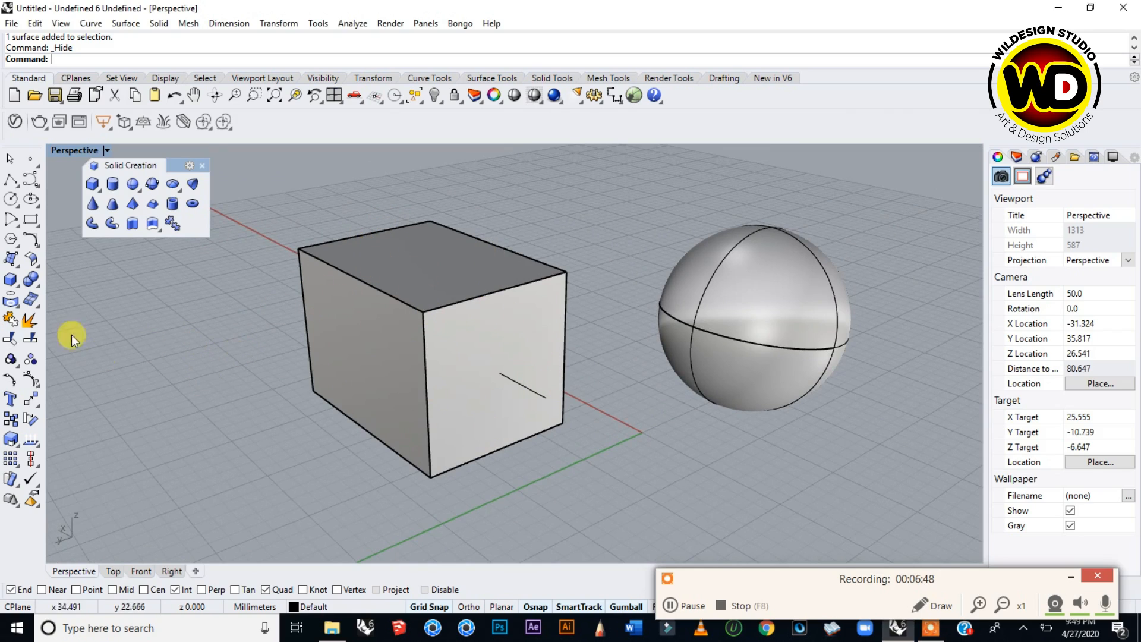
pyautogui.moveTo(535, 398); pyautogui.dragTo(554, 402, button='right')
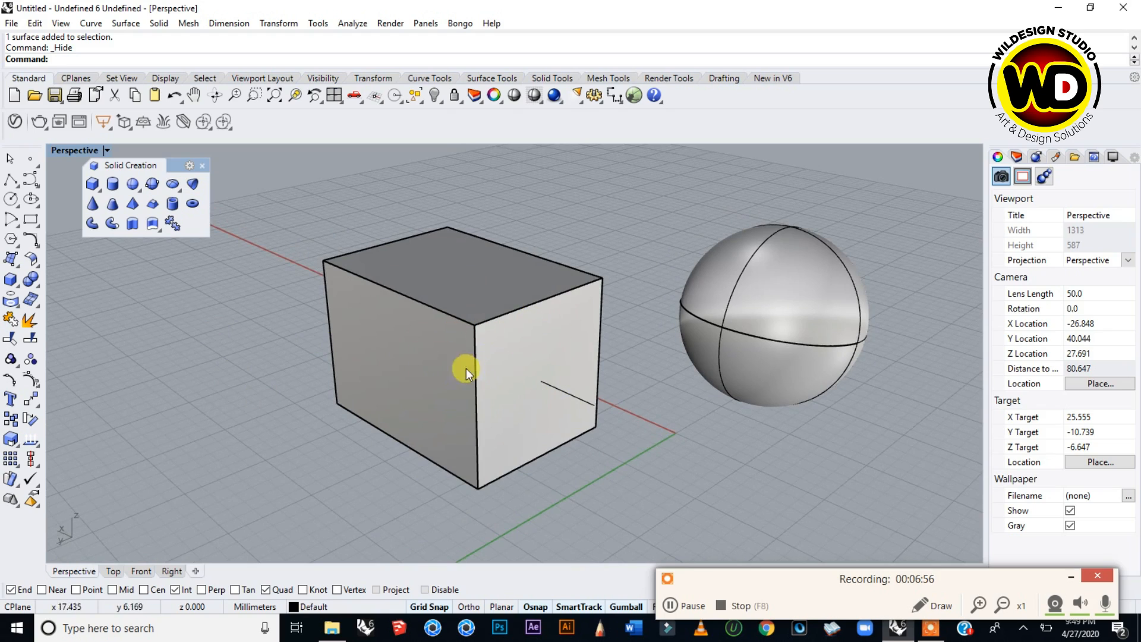
# Trim away the near half of the box, using the line through it as the cutting object.
pyautogui.click(10, 340)
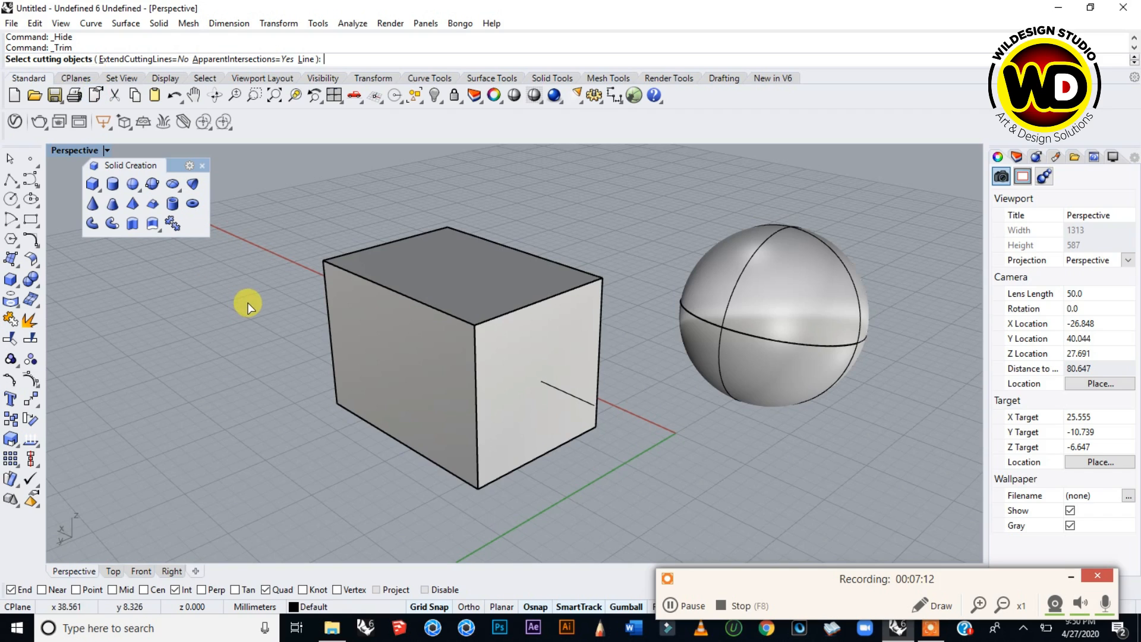
pyautogui.click(30, 338)
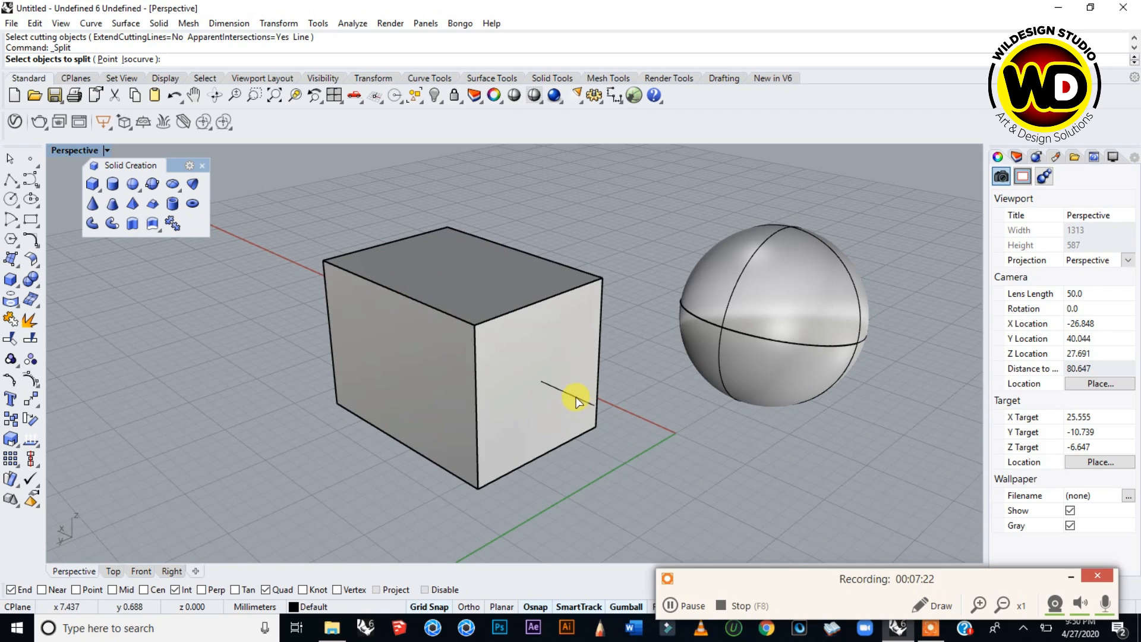
pyautogui.click(40, 122)
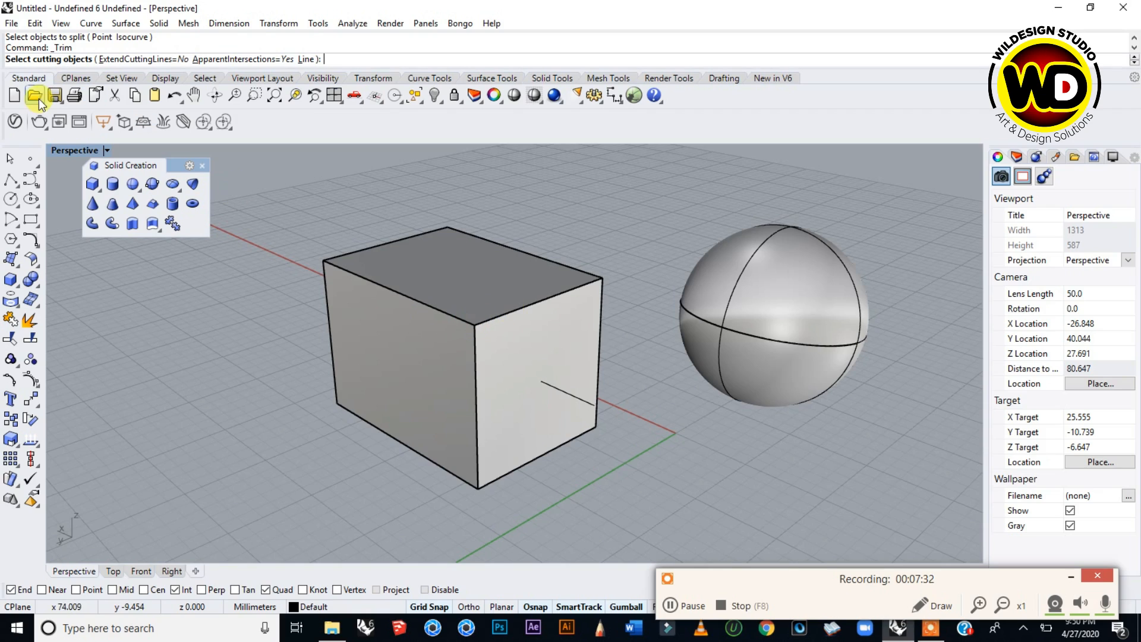
pyautogui.click(590, 405)
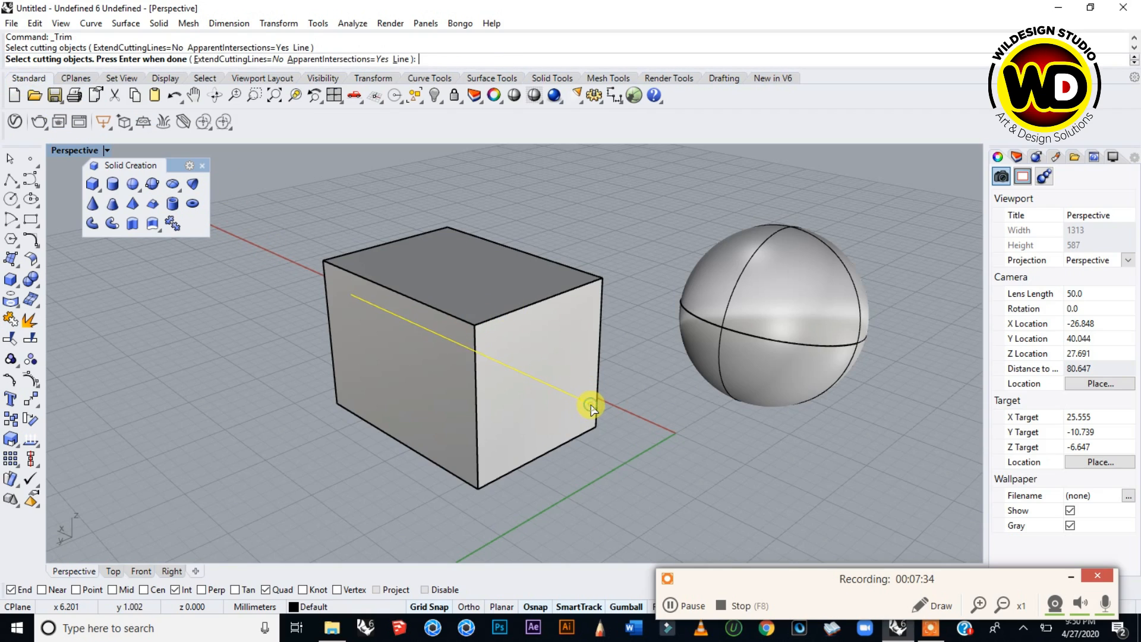
pyautogui.rightClick(327, 189)
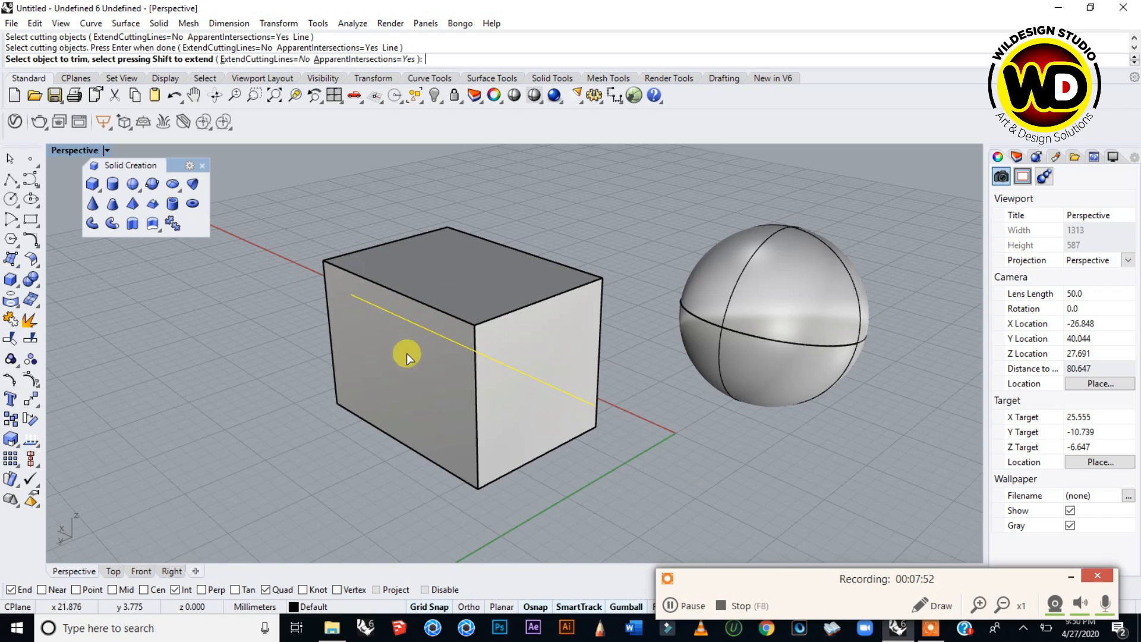
pyautogui.scroll(2, 494, 343)
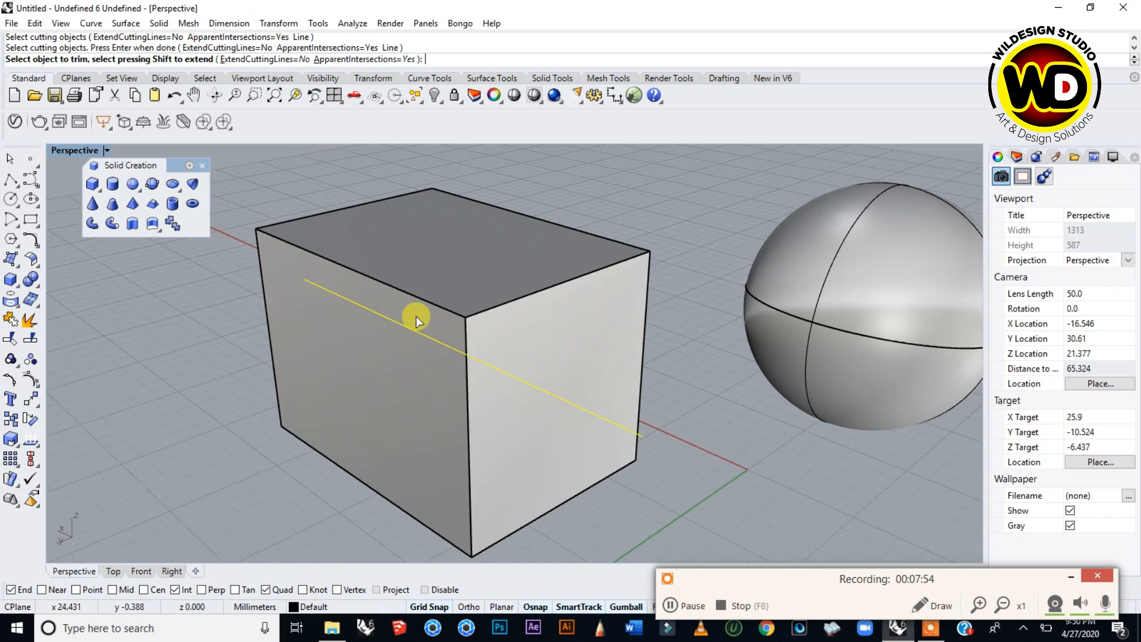
pyautogui.scroll(-2, 416, 317)
pyautogui.moveTo(505, 366)
pyautogui.mouseDown(button='right')
pyautogui.moveTo(463, 352)
pyautogui.moveTo(517, 349)
pyautogui.mouseUp(button='right')
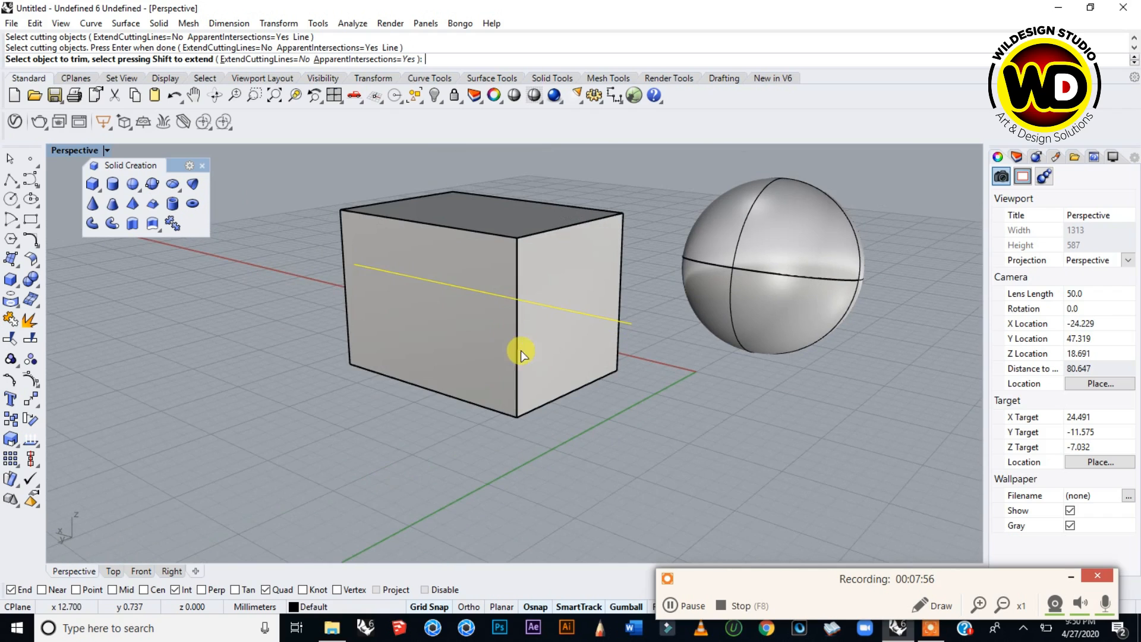
pyautogui.moveTo(504, 262); pyautogui.dragTo(482, 295, button='right')
pyautogui.moveTo(429, 362); pyautogui.dragTo(580, 242, button='right')
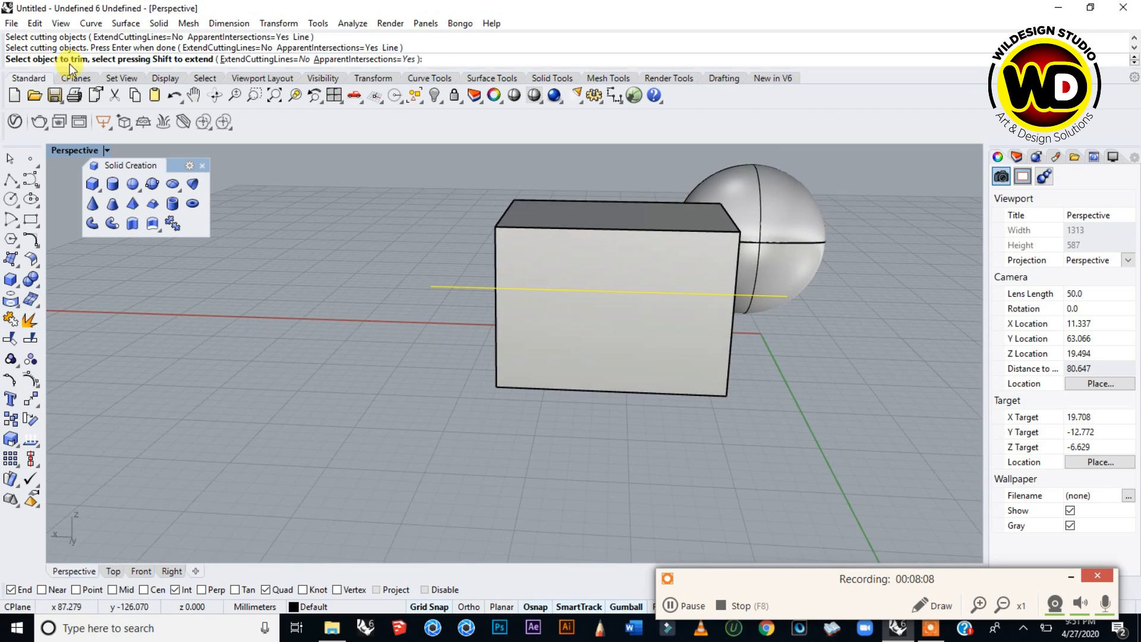
pyautogui.click(568, 237)
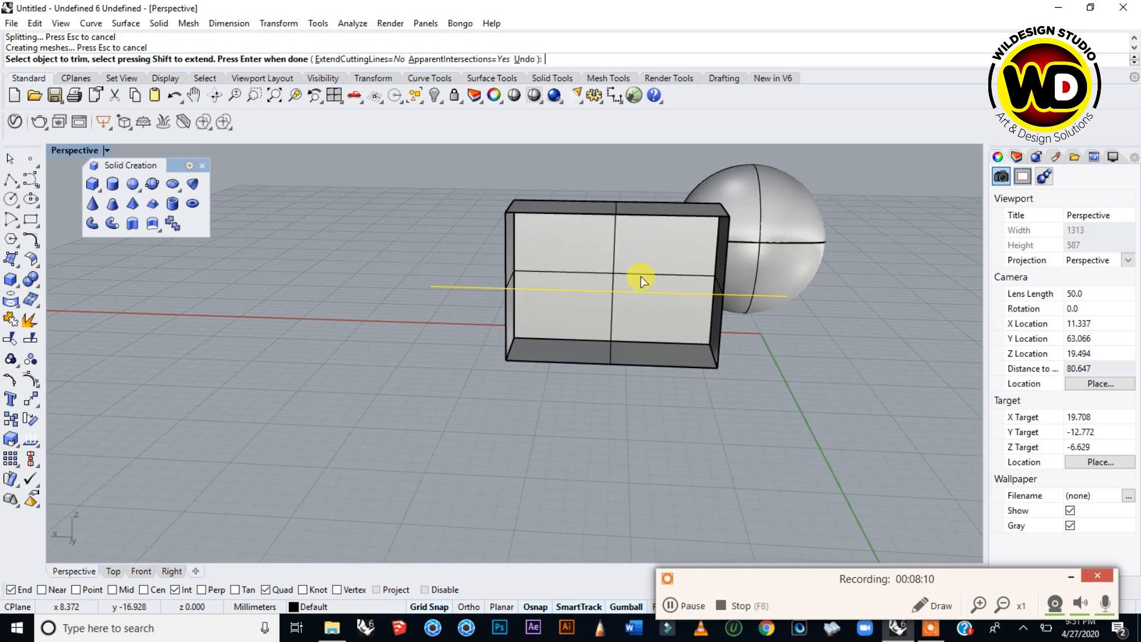
# Examine the open interior and the cut edges of the remaining box half from several angles.
pyautogui.moveTo(644, 280); pyautogui.dragTo(560, 296, button='right')
pyautogui.moveTo(280, 306); pyautogui.dragTo(382, 356, button='right')
pyautogui.moveTo(306, 333); pyautogui.dragTo(344, 323, button='right')
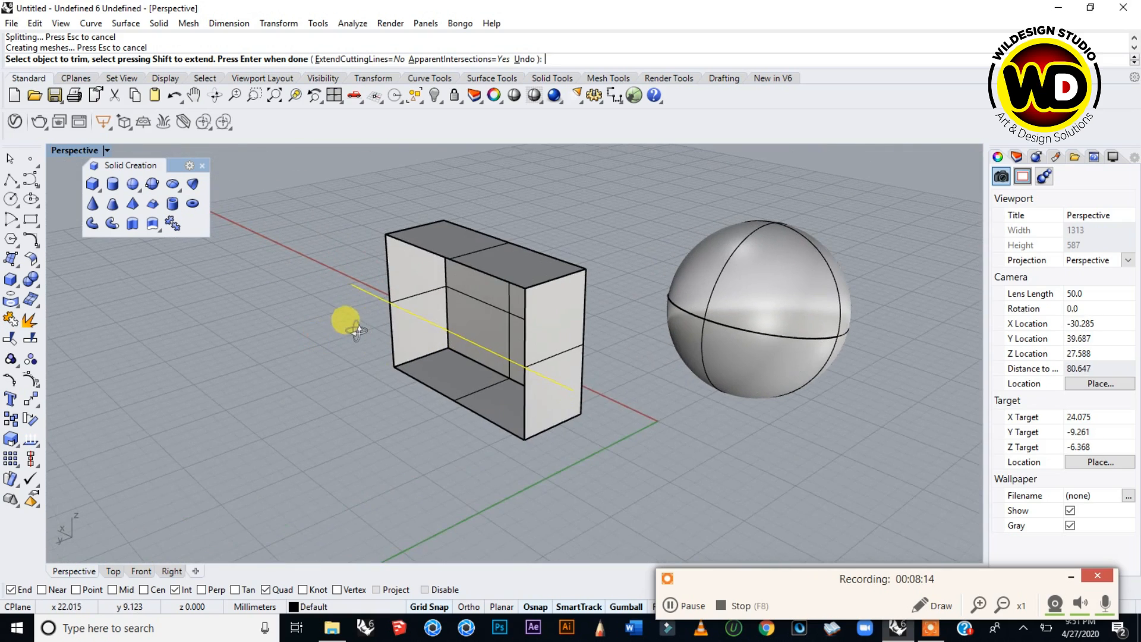
pyautogui.moveTo(427, 334); pyautogui.dragTo(507, 349, button='right')
pyautogui.scroll(2, 437, 336)
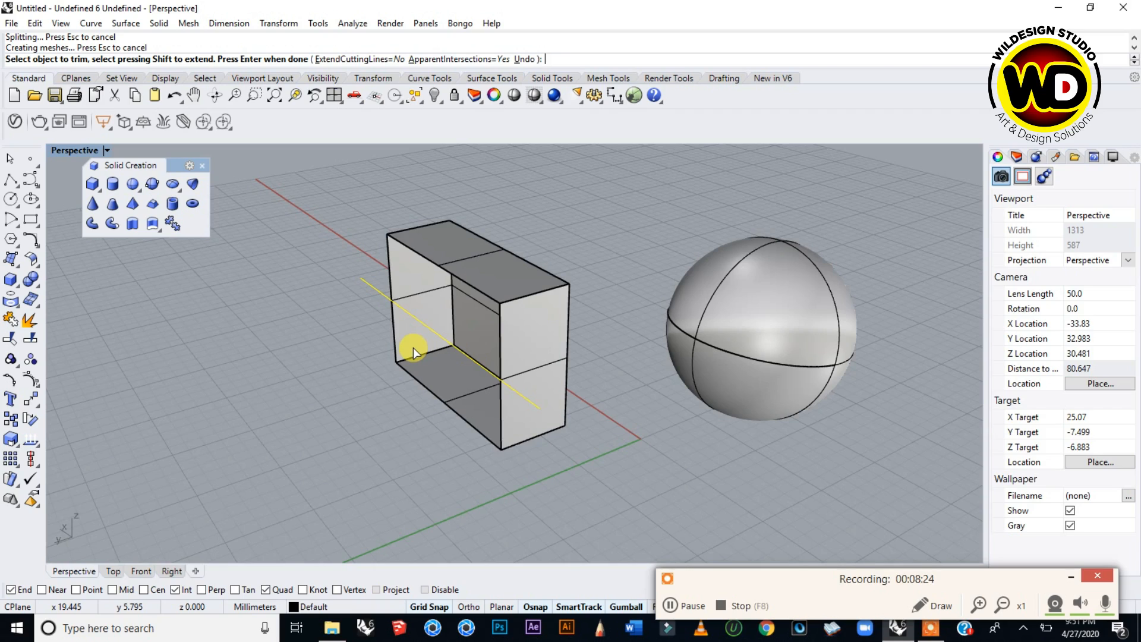
pyautogui.scroll(-2, 467, 365)
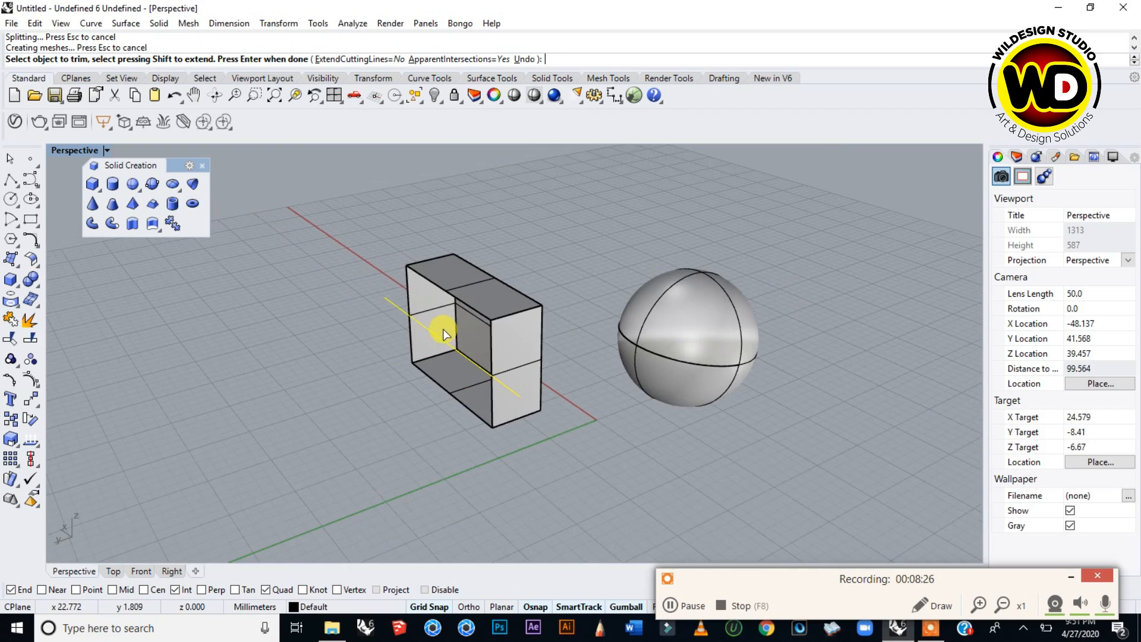
pyautogui.scroll(2, 443, 329)
pyautogui.moveTo(491, 368); pyautogui.dragTo(499, 323, button='right')
pyautogui.scroll(4, 432, 321)
pyautogui.scroll(-2, 498, 326)
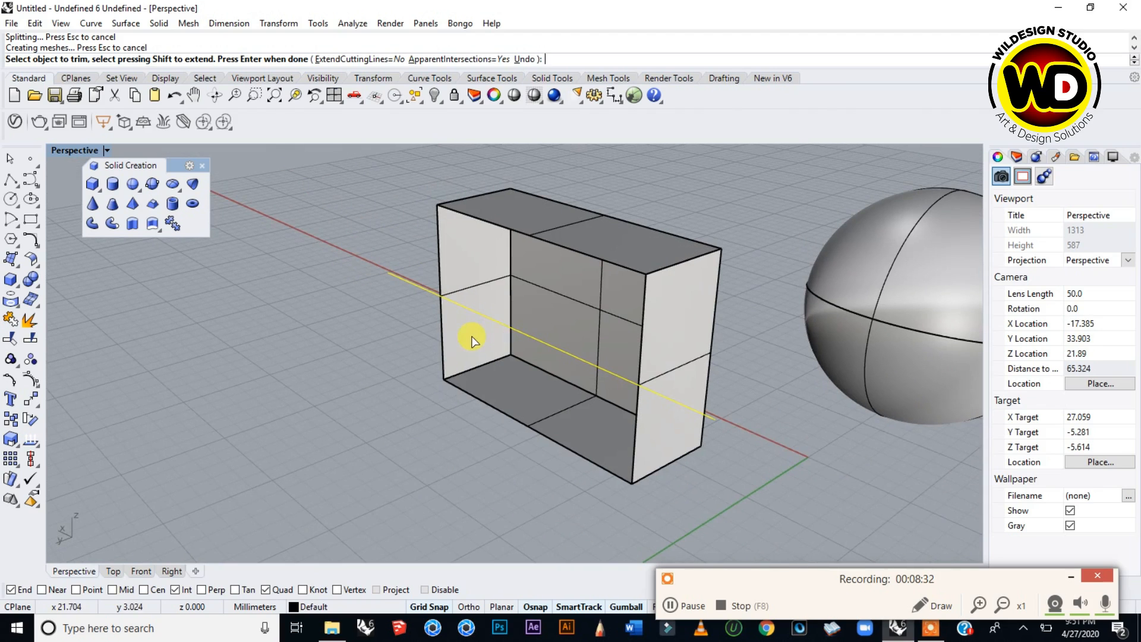
pyautogui.moveTo(469, 326); pyautogui.dragTo(464, 361, button='right')
pyautogui.scroll(-2, 469, 340)
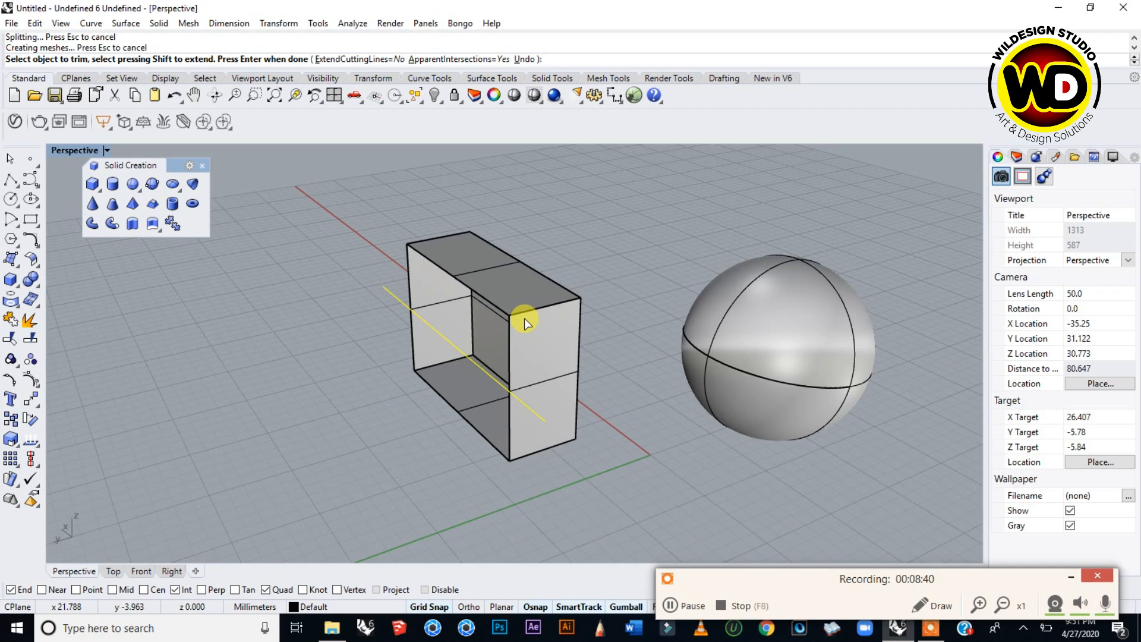
pyautogui.scroll(2, 410, 332)
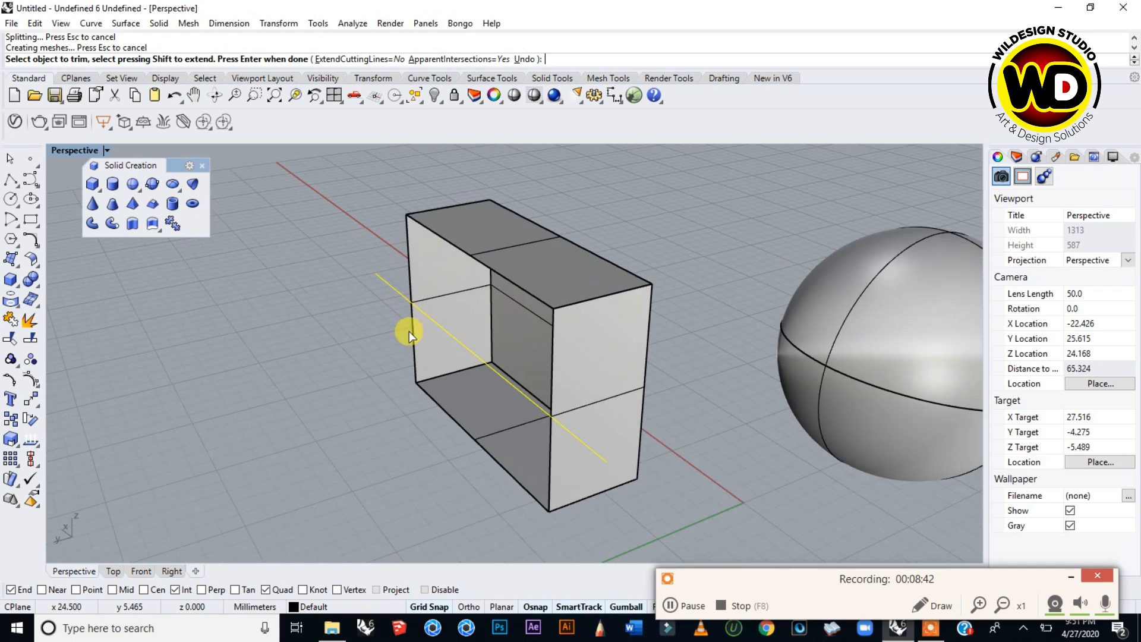
pyautogui.scroll(3, 455, 404)
pyautogui.moveTo(516, 333); pyautogui.dragTo(448, 373, button='right')
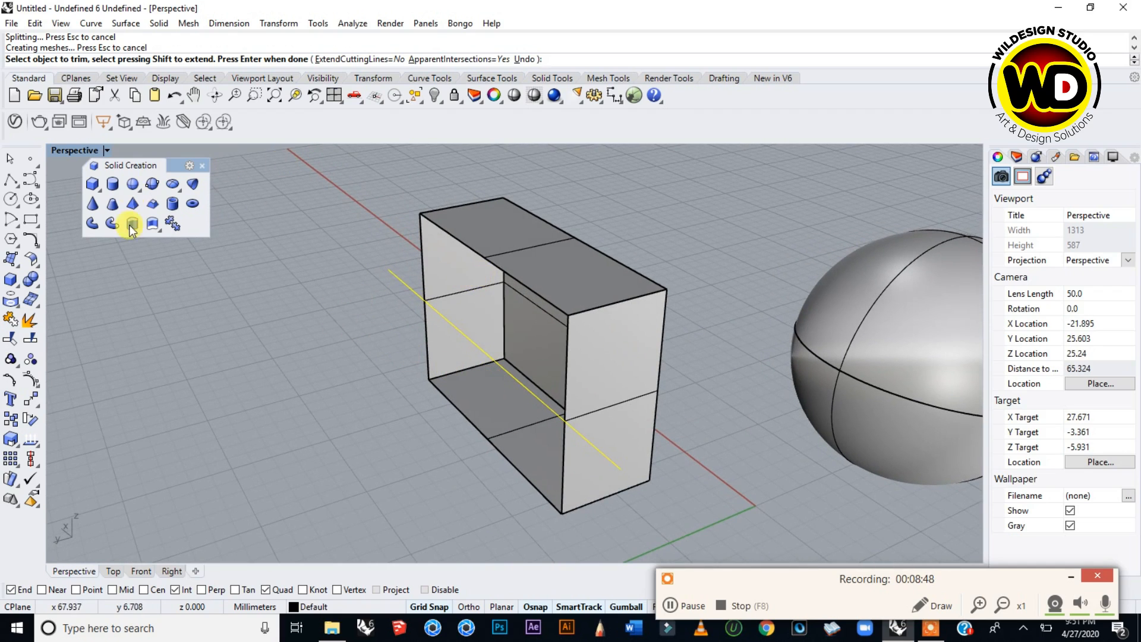
# Finish trimming the box and move the cutting line along the green axis so that it passes through the sphere.
pyautogui.moveTo(648, 288); pyautogui.dragTo(479, 384, button='right')
pyautogui.click(10, 160)
pyautogui.click(291, 340)
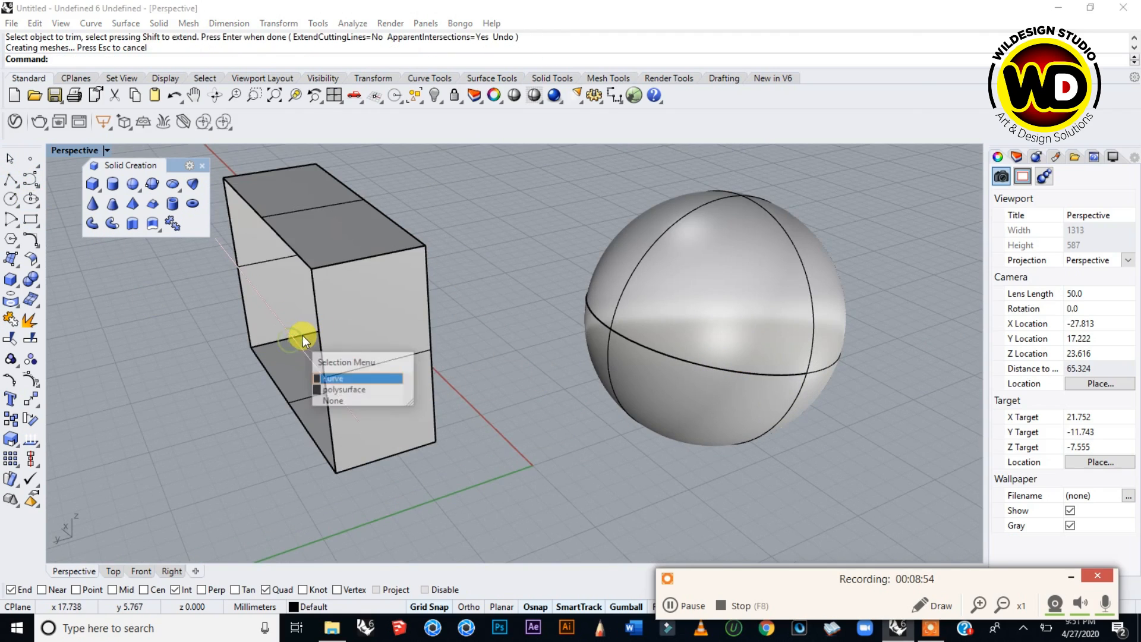
pyautogui.click(348, 378)
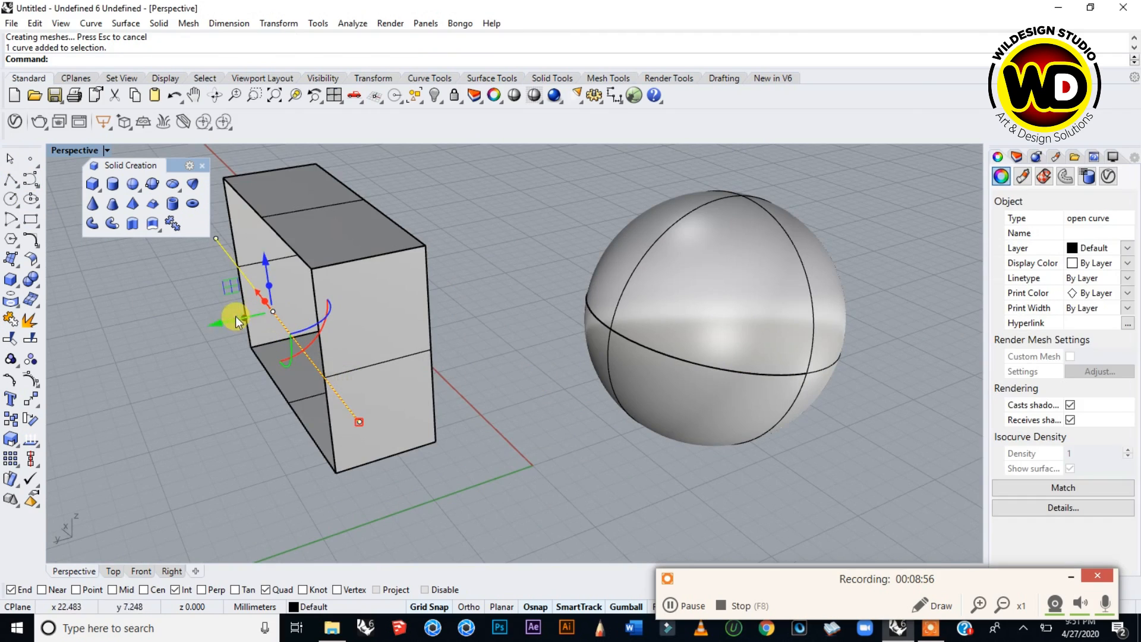
pyautogui.moveTo(216, 322); pyautogui.dragTo(662, 311)
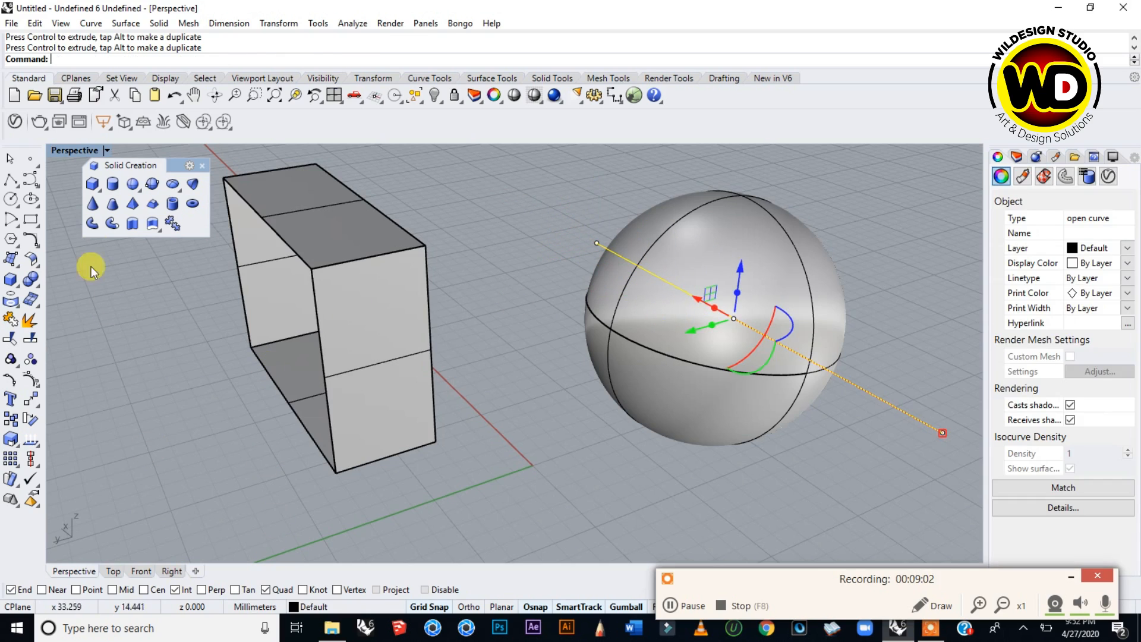
# Check the line's position through the sphere in the four-viewport layout and the maximized perspective view, and clear the selection.
pyautogui.doubleClick(52, 149)
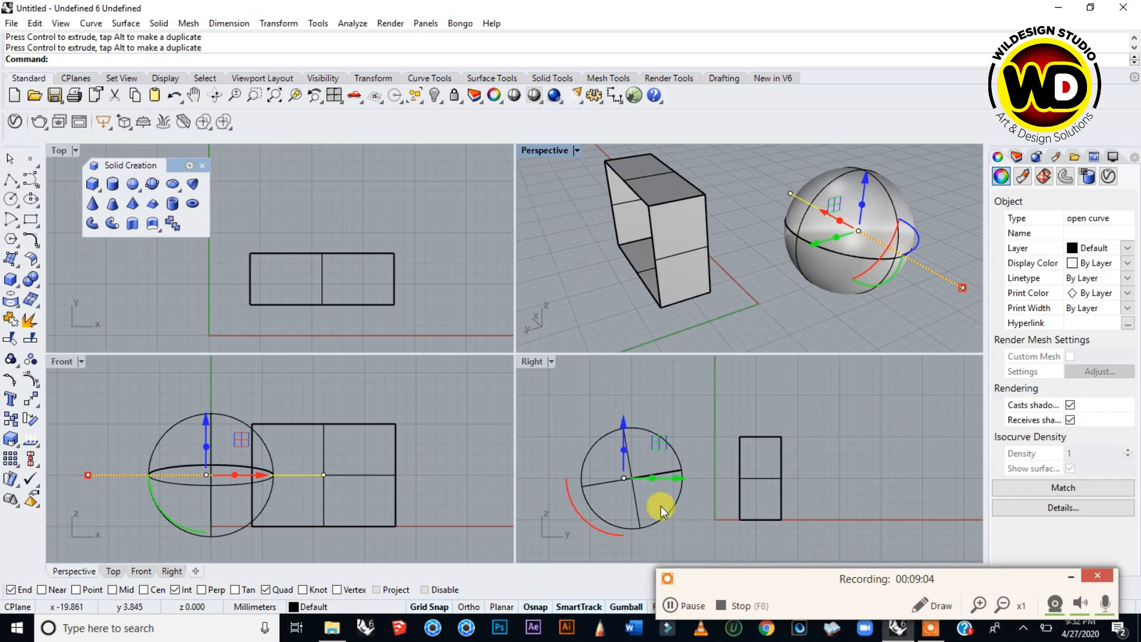
pyautogui.click(127, 413)
pyautogui.click(124, 474)
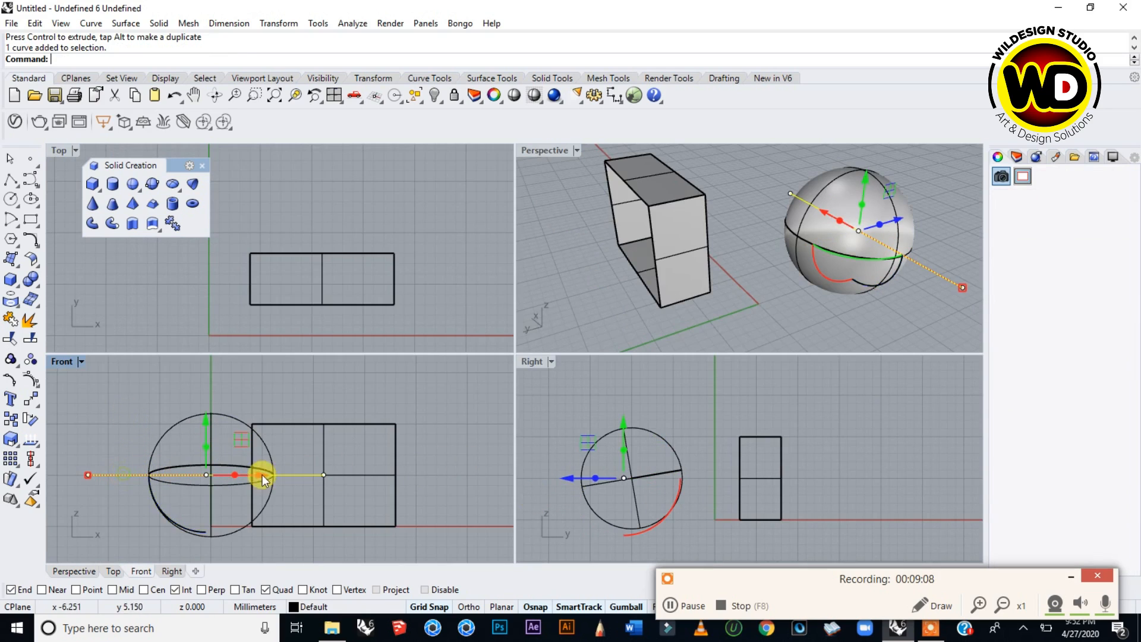
pyautogui.moveTo(792, 207); pyautogui.dragTo(776, 228, button='right')
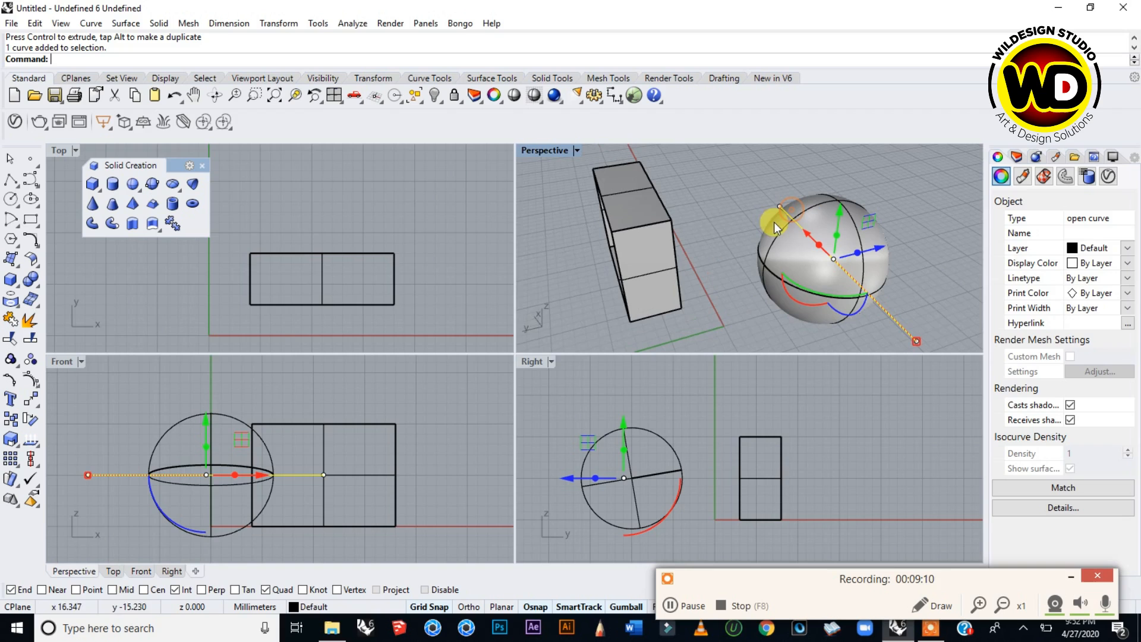
pyautogui.doubleClick(552, 149)
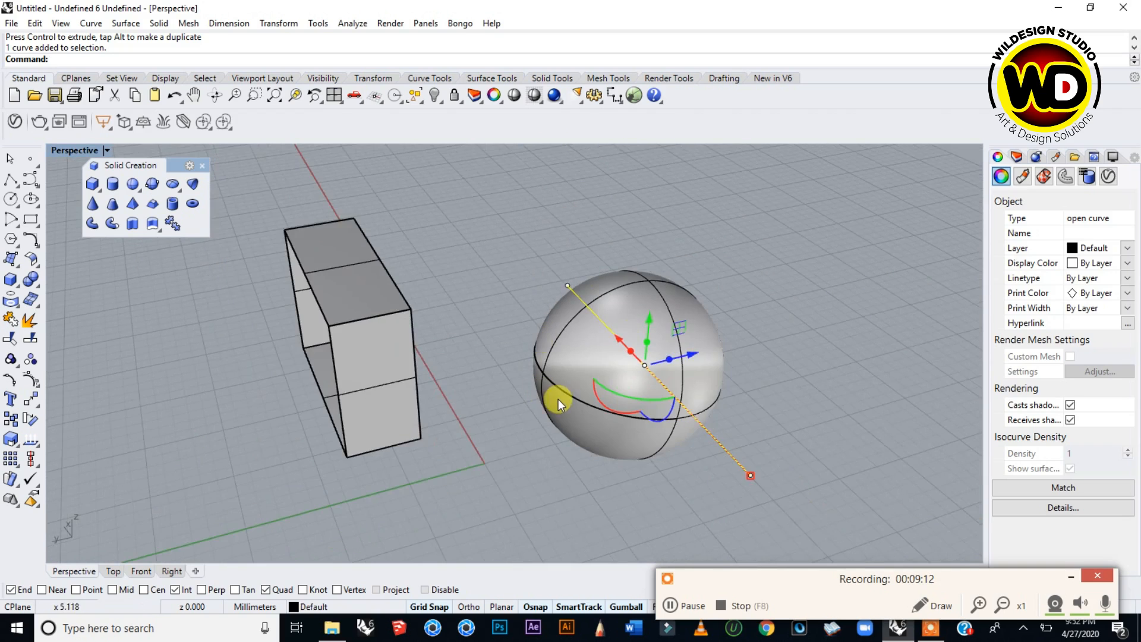
pyautogui.moveTo(558, 398); pyautogui.dragTo(612, 395, button='right')
pyautogui.scroll(2, 848, 288)
pyautogui.scroll(-2, 831, 286)
pyautogui.moveTo(832, 285); pyautogui.dragTo(804, 284, button='right')
pyautogui.click(805, 284)
pyautogui.moveTo(687, 363); pyautogui.dragTo(647, 352, button='right')
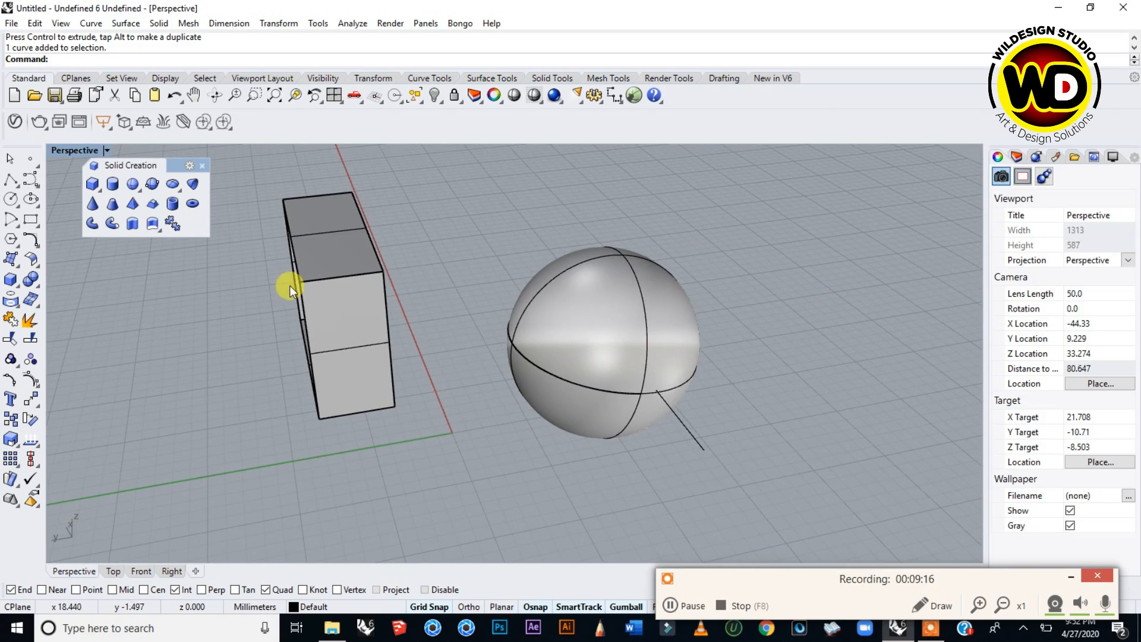
# Trim away the near half of the sphere using the line through it as the cutting object, and delete the line.
pyautogui.click(11, 341)
pyautogui.scroll(2, 573, 359)
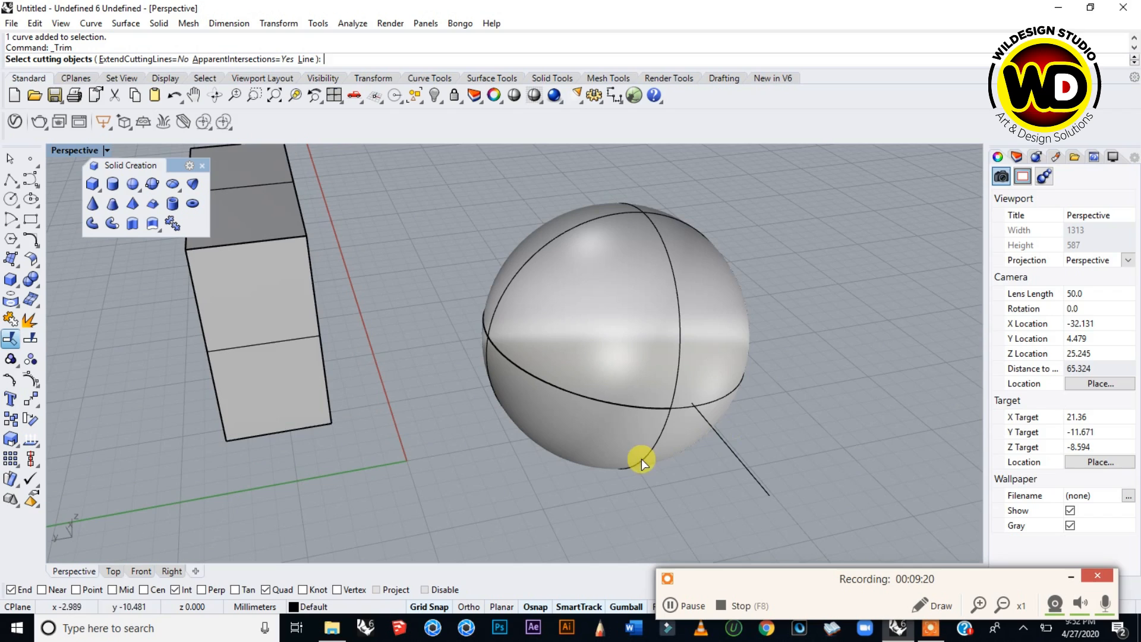
pyautogui.click(737, 458)
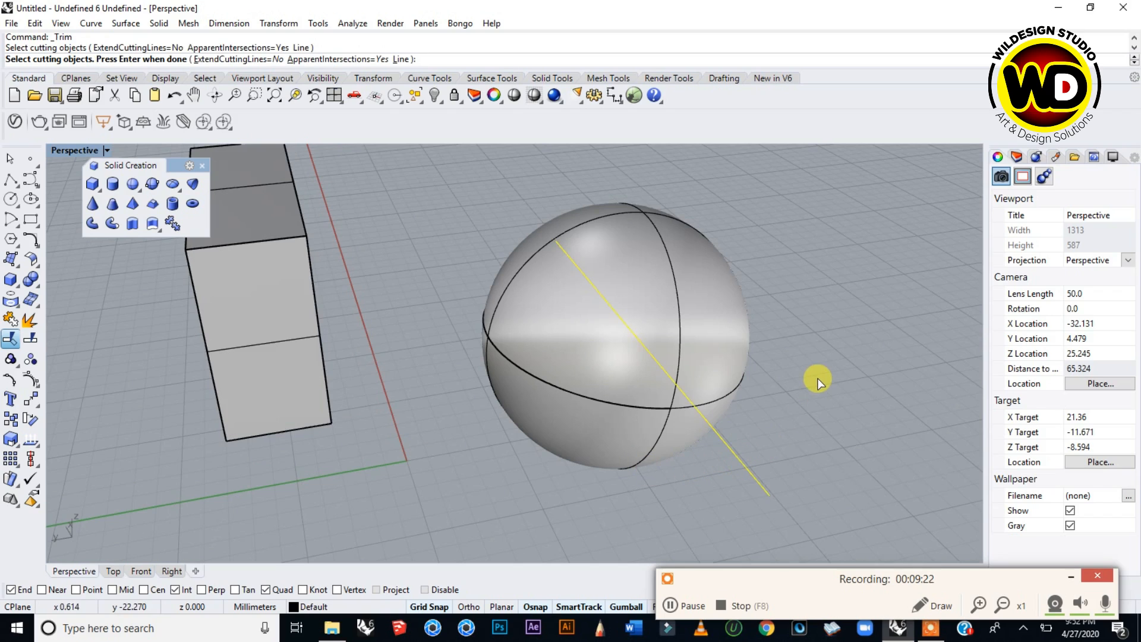
pyautogui.press('Return')
pyautogui.click(616, 357)
pyautogui.moveTo(688, 382); pyautogui.dragTo(776, 286, button='right')
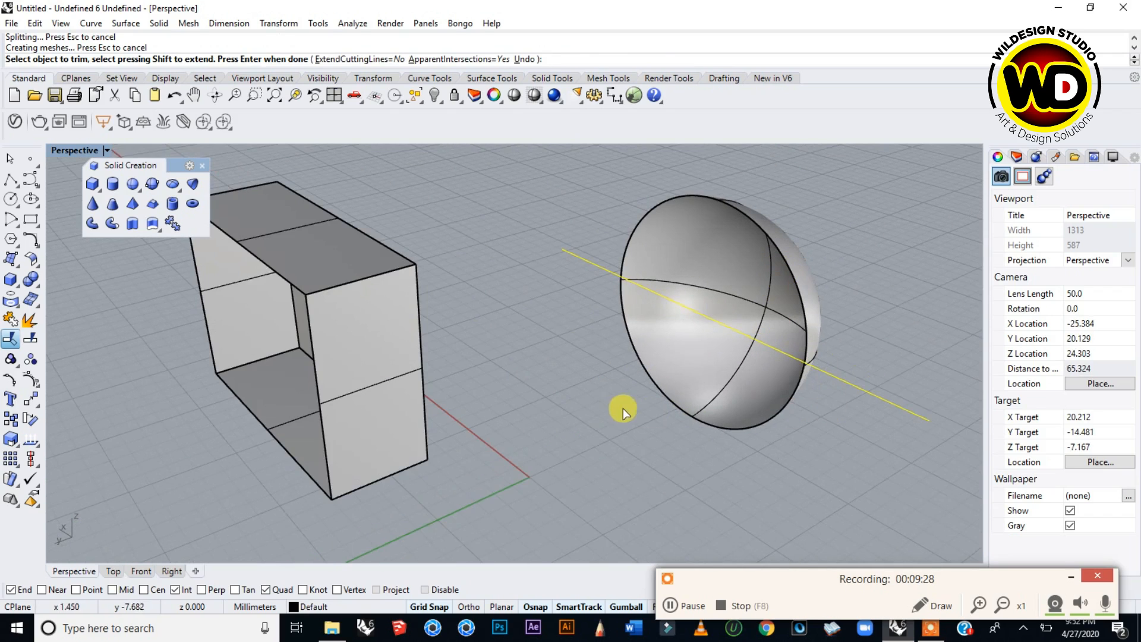
pyautogui.press('Return')
pyautogui.click(830, 375)
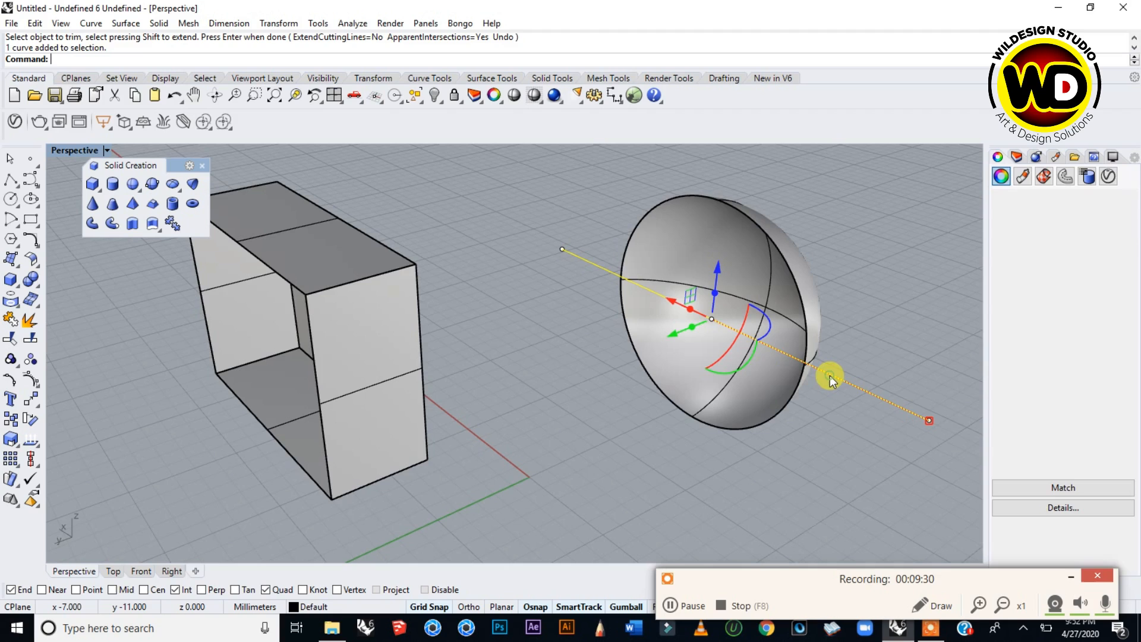
pyautogui.press('Delete')
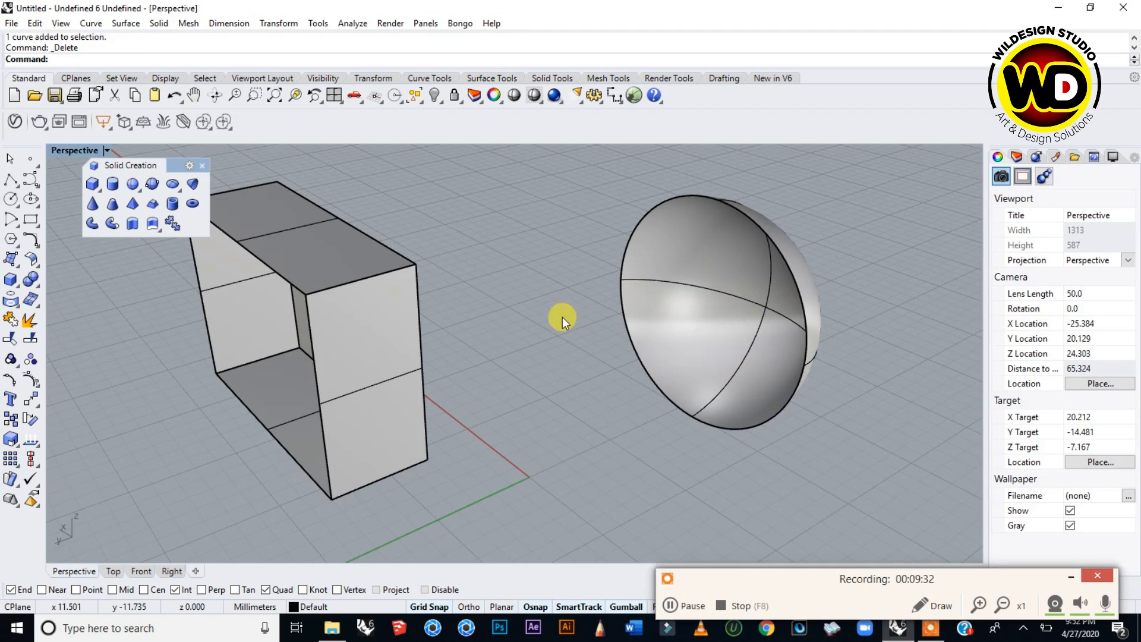
# Set the perspective viewport to Rendered display mode and examine the open box half and the hollow hemisphere.
pyautogui.scroll(-5, 562, 317)
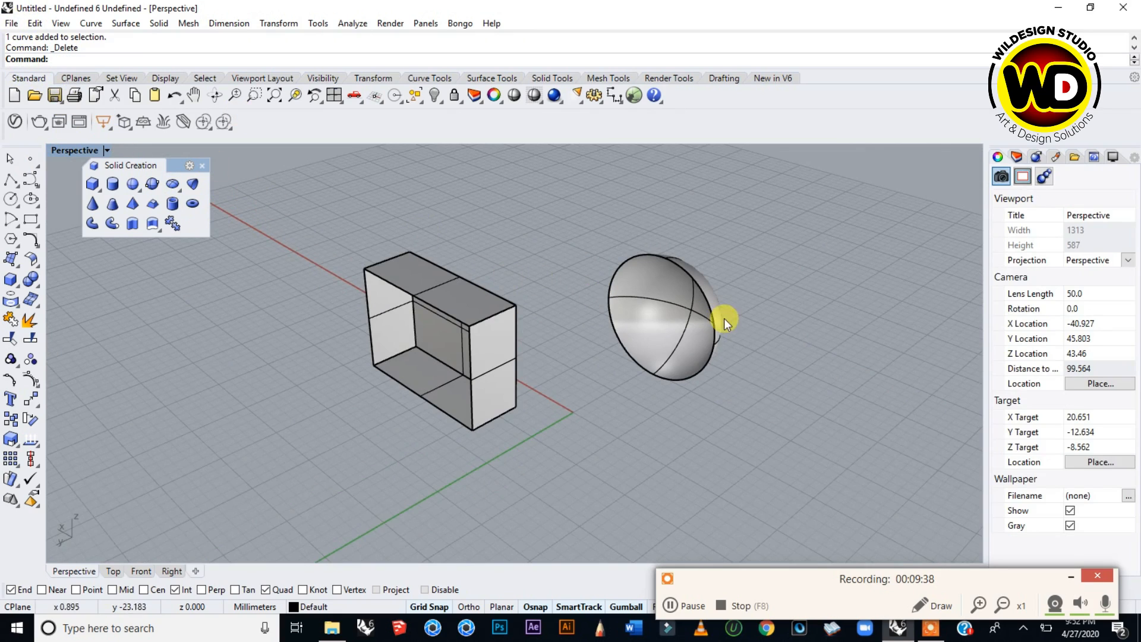
pyautogui.scroll(2, 719, 309)
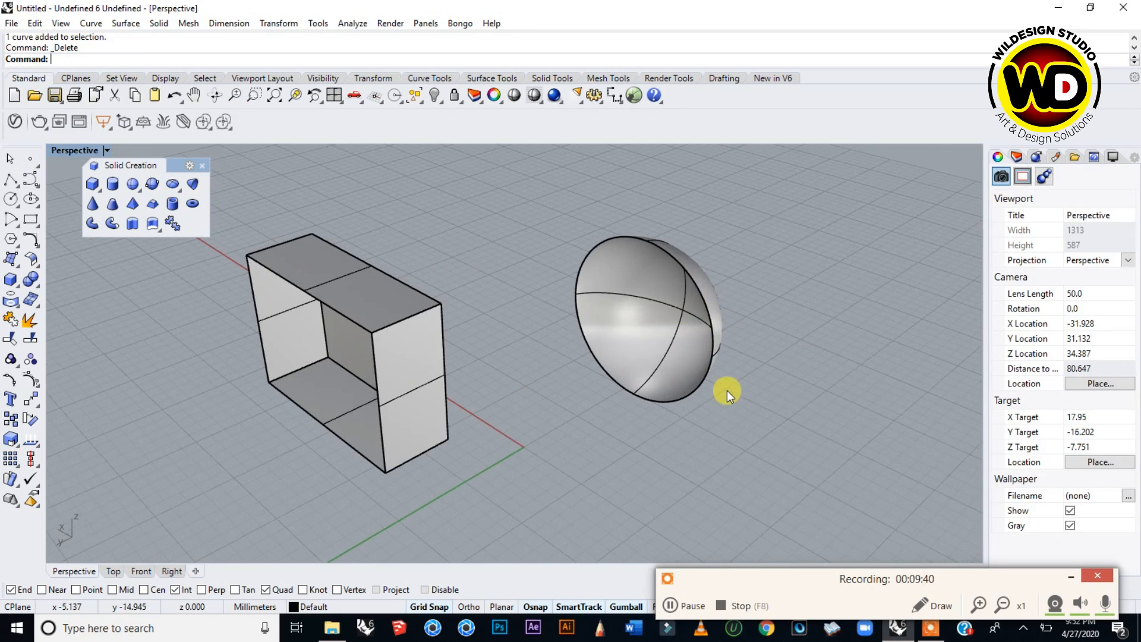
pyautogui.scroll(-2, 726, 392)
pyautogui.scroll(1, 725, 395)
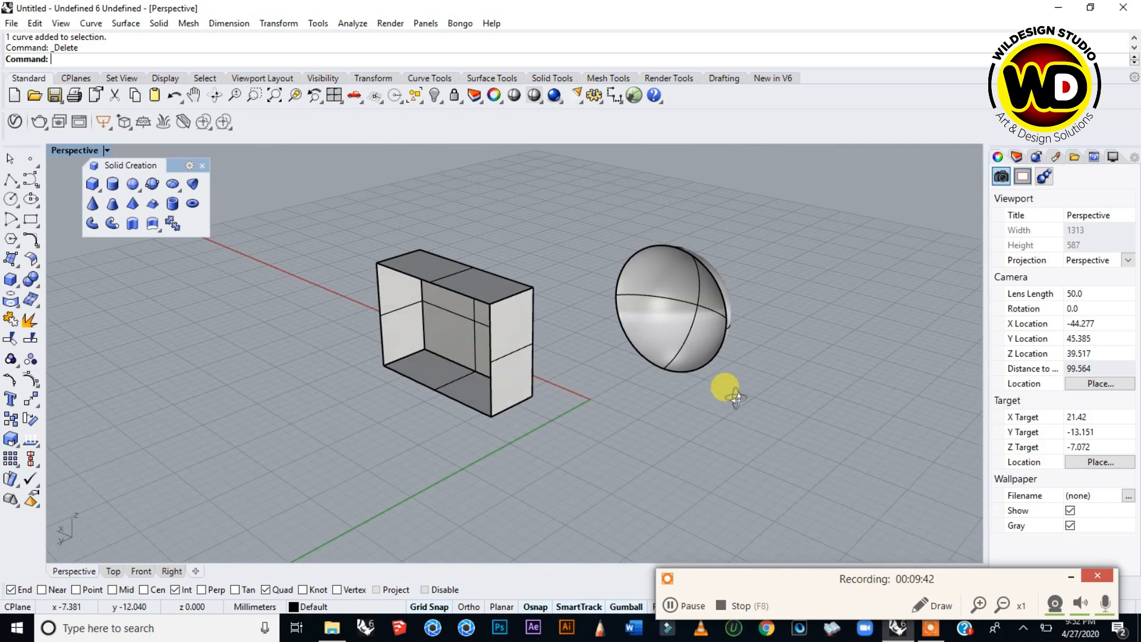
pyautogui.scroll(1, 590, 297)
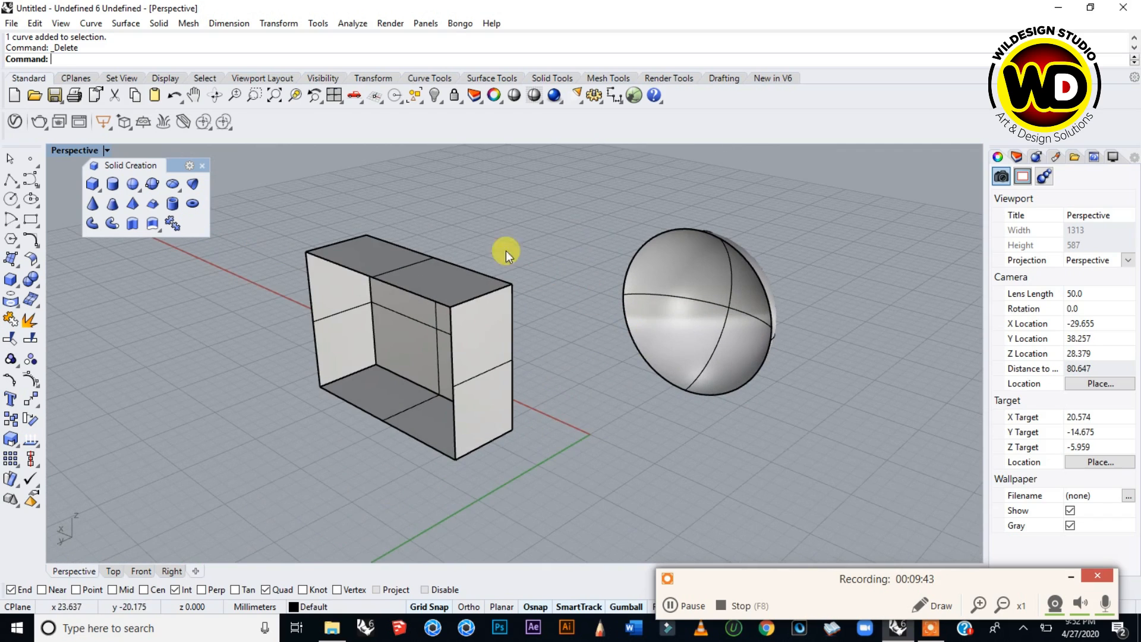
pyautogui.click(106, 150)
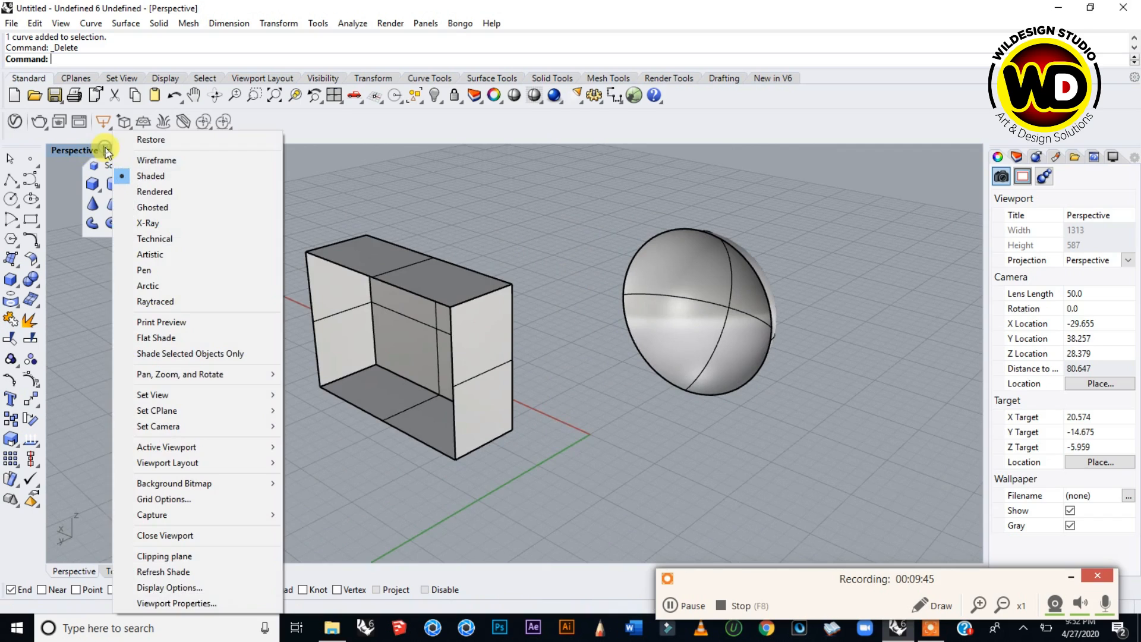
pyautogui.click(158, 192)
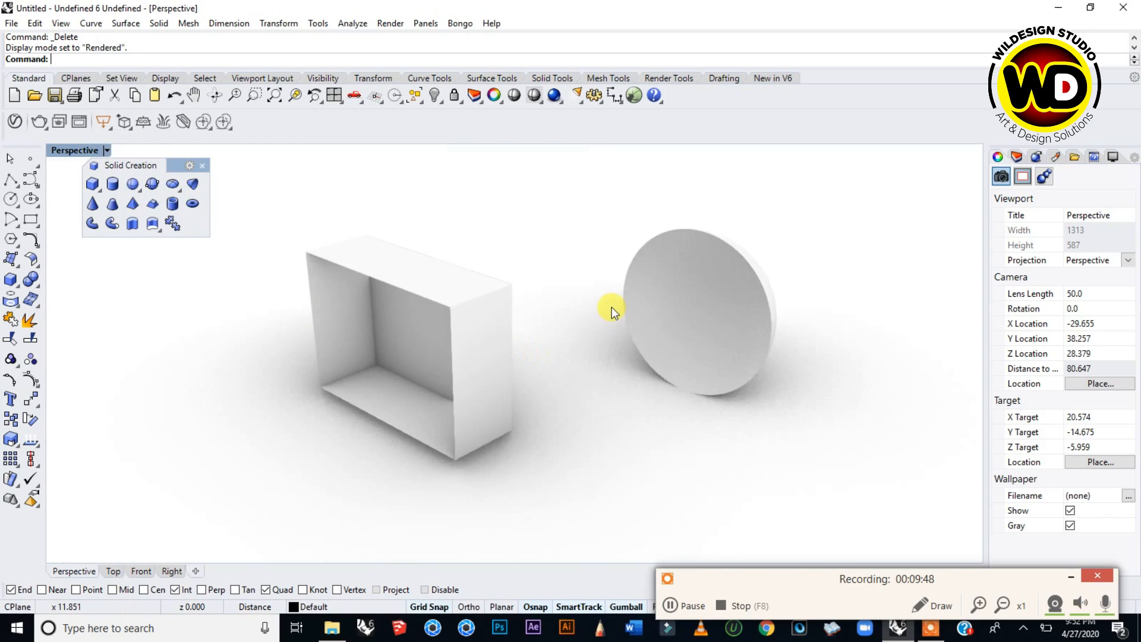
pyautogui.moveTo(693, 380)
pyautogui.mouseDown(button='right')
pyautogui.moveTo(626, 390)
pyautogui.moveTo(683, 367)
pyautogui.moveTo(693, 374)
pyautogui.mouseUp(button='right')
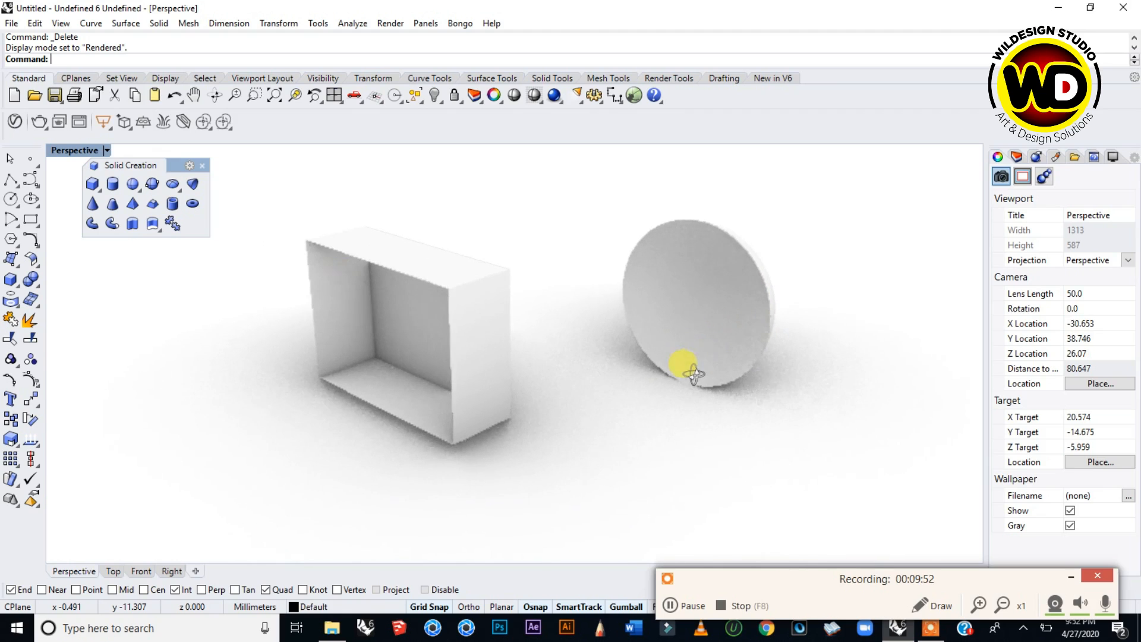